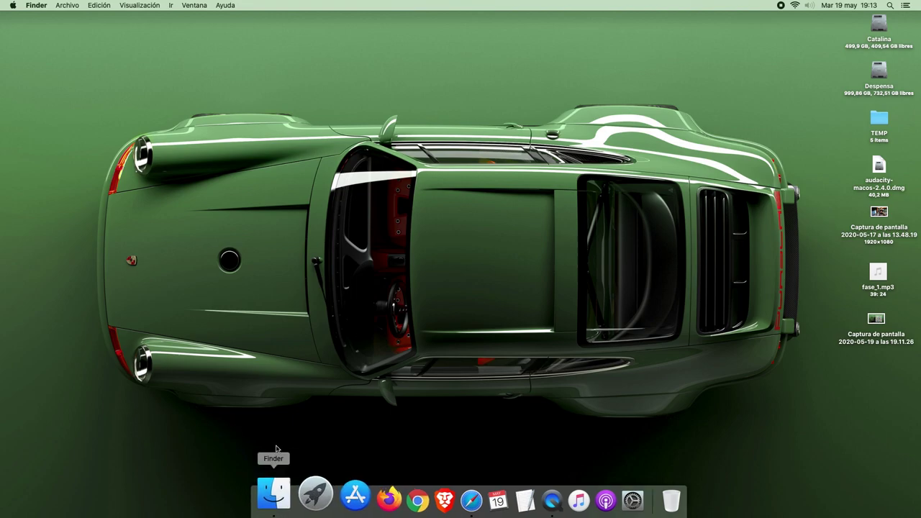
- Bring up the Spotlight search and dismiss it without entering a query
click(890, 6)
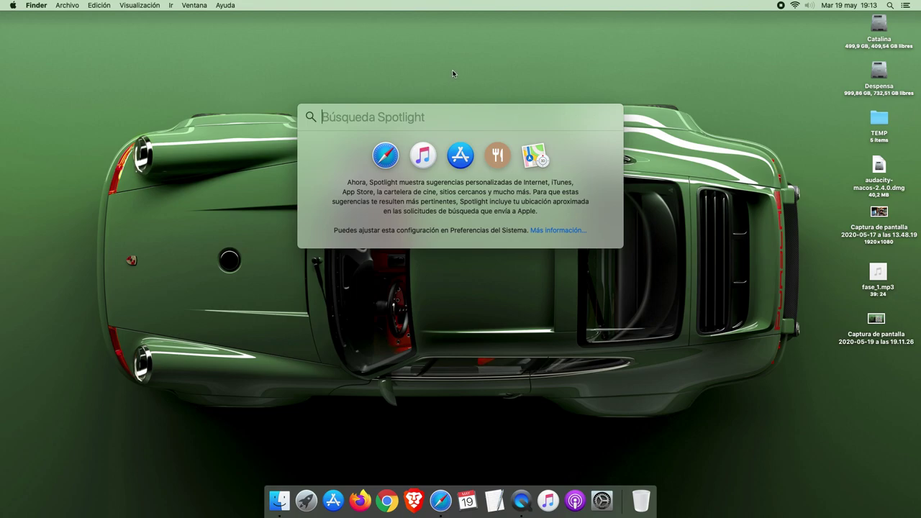
key(Escape)
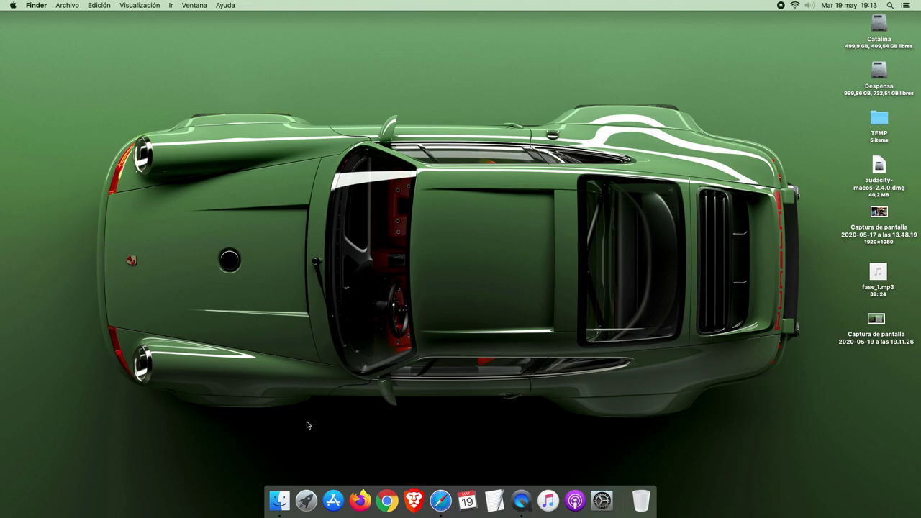
click(890, 5)
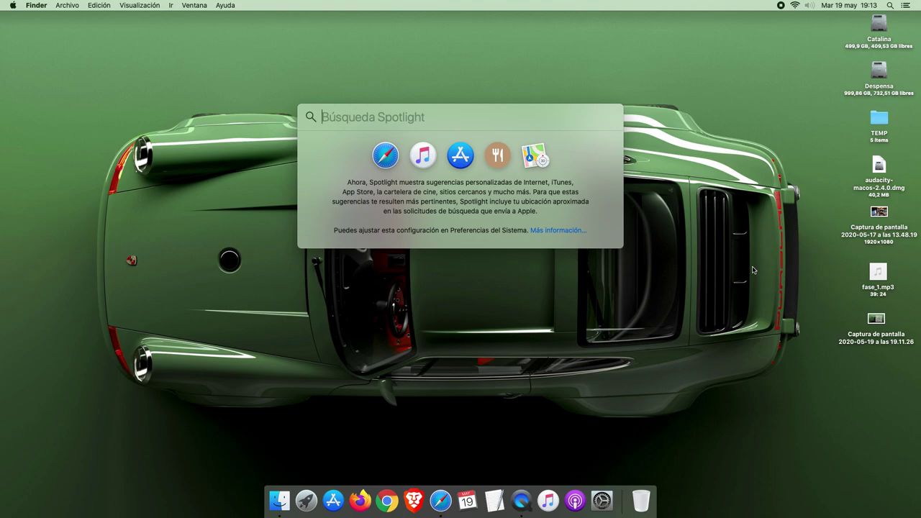
click(372, 353)
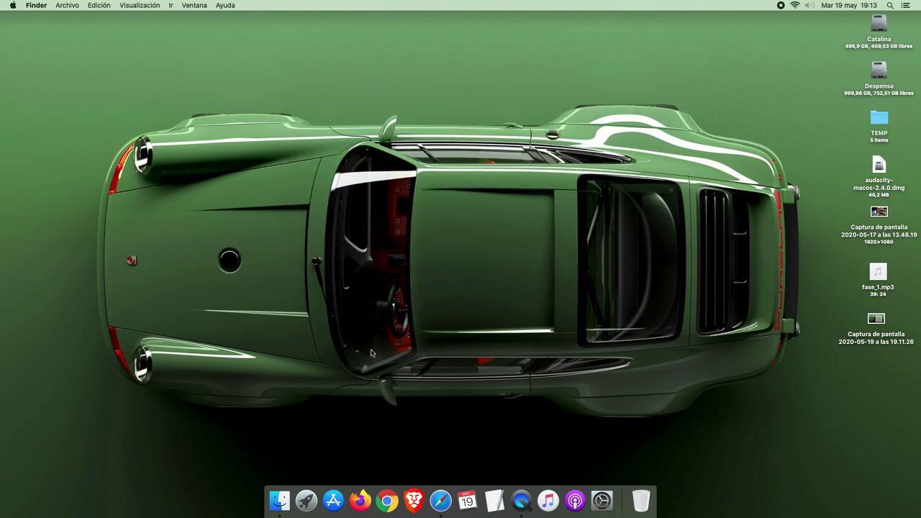
- Look through all the pages of installed apps in Launchpad and return to the desktop
click(303, 499)
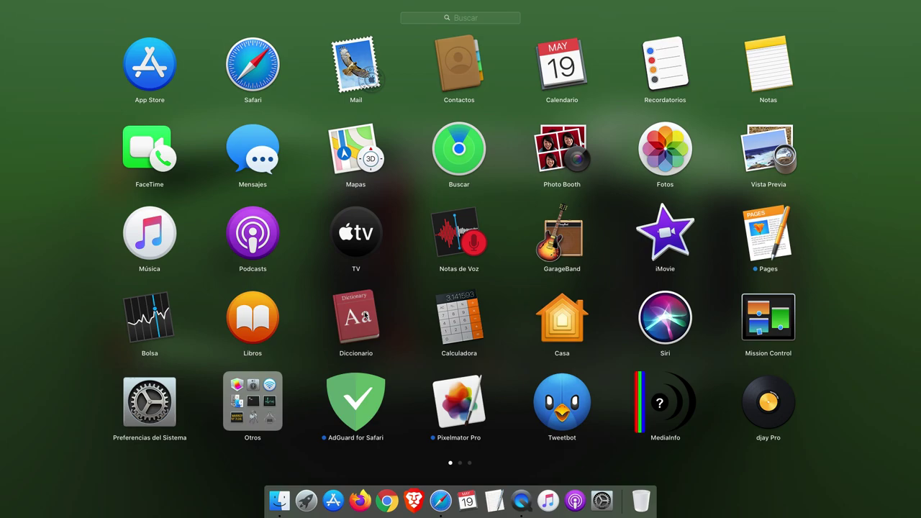
scroll(367, 253, right, 5)
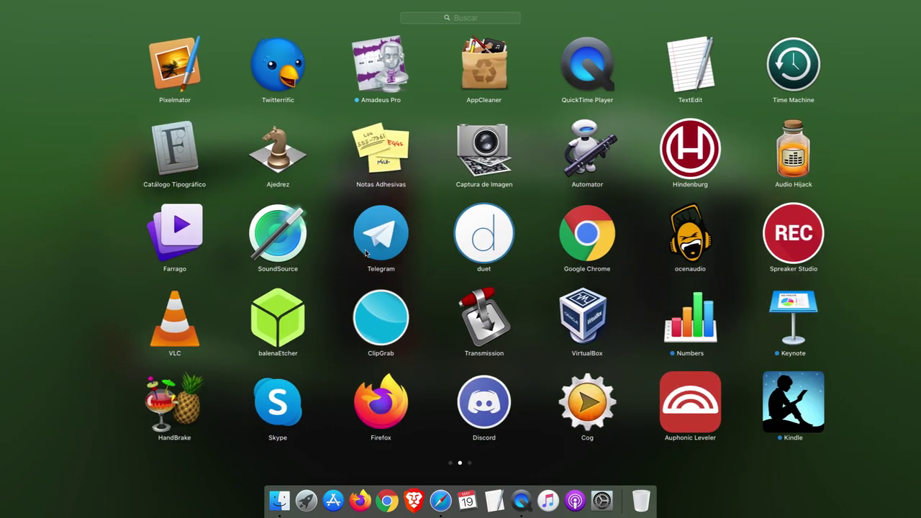
scroll(367, 253, right, 3)
scroll(367, 253, left, 3)
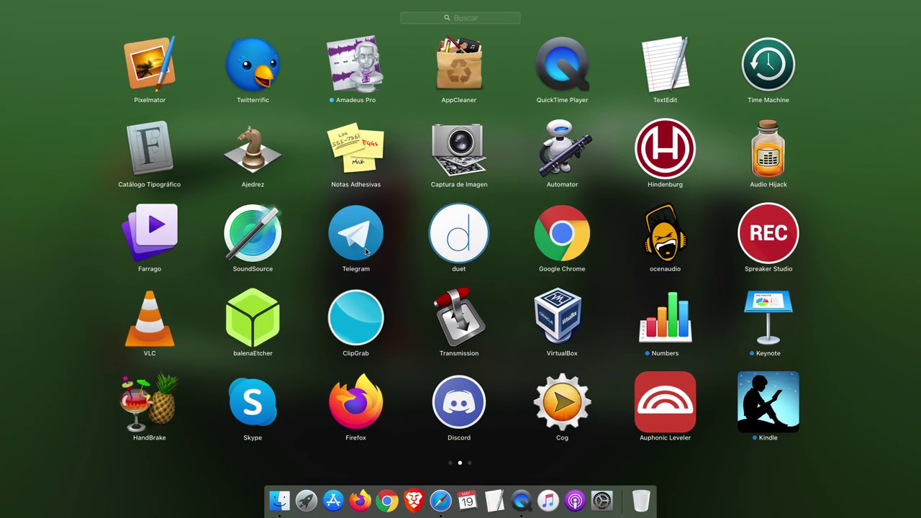
scroll(365, 250, left, 3)
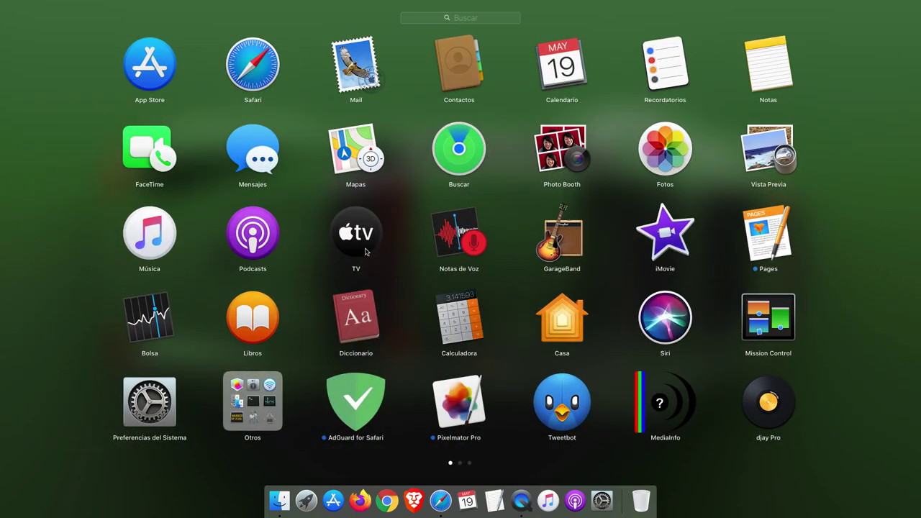
scroll(364, 250, right, 6)
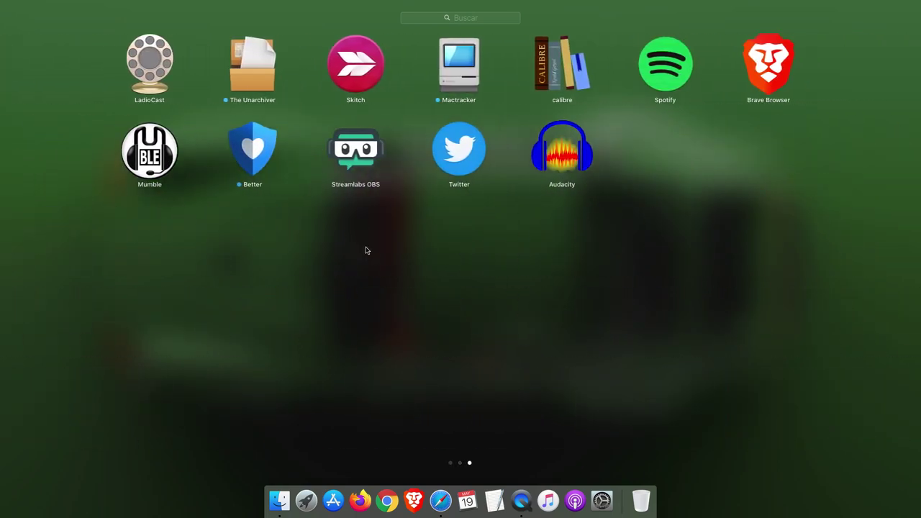
scroll(366, 249, left, 6)
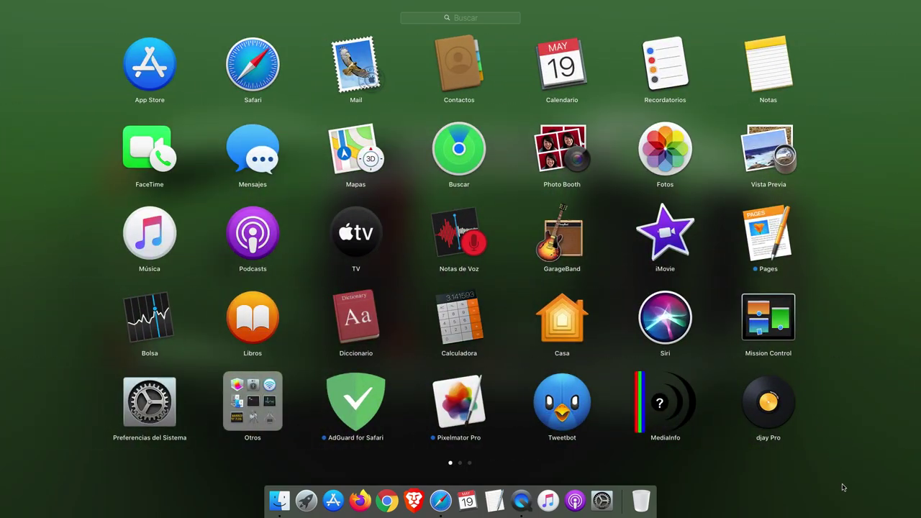
click(842, 486)
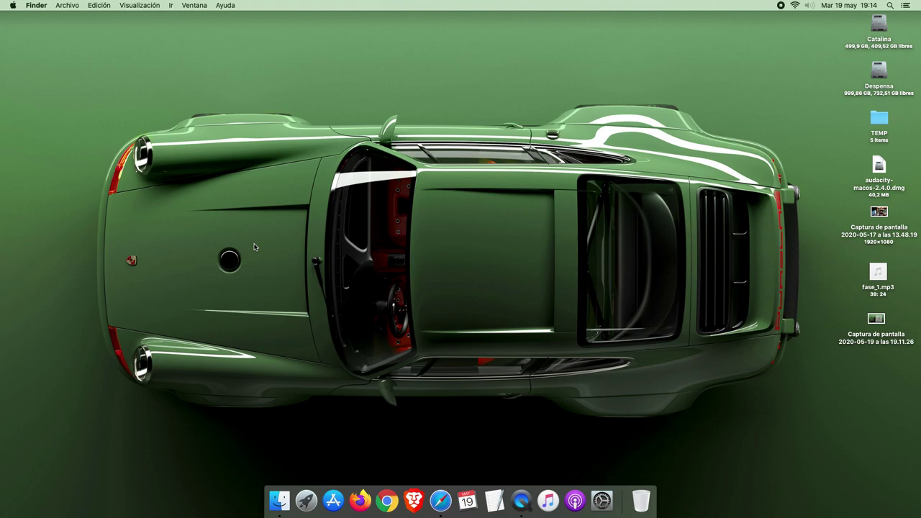
- Open the Aplicaciones folder on the Catalina disk and enlarge its window to show more apps
click(873, 26)
click(714, 116)
click(884, 29)
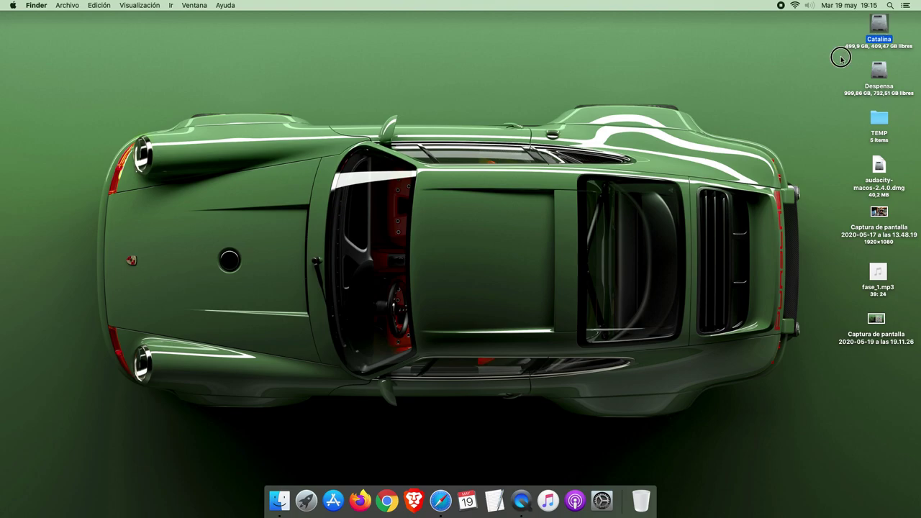
key(super+o)
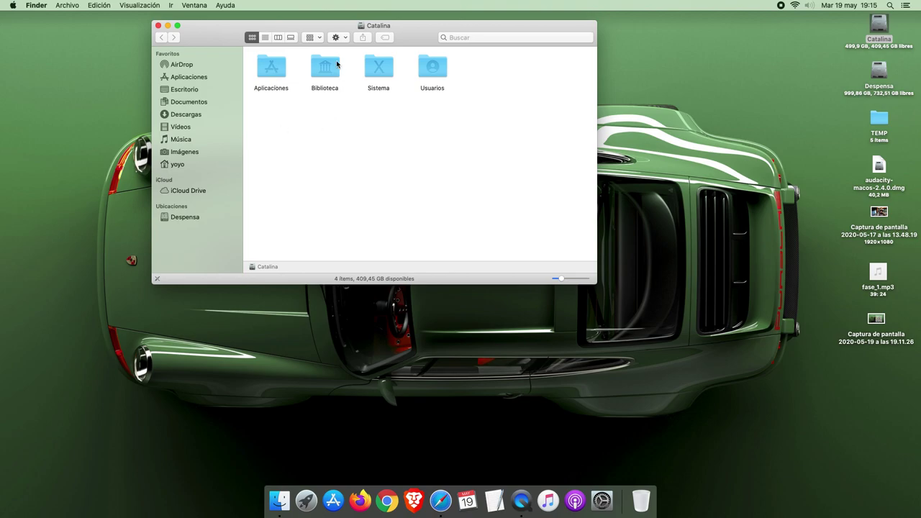
click(276, 67)
drag(234, 43, 267, 86)
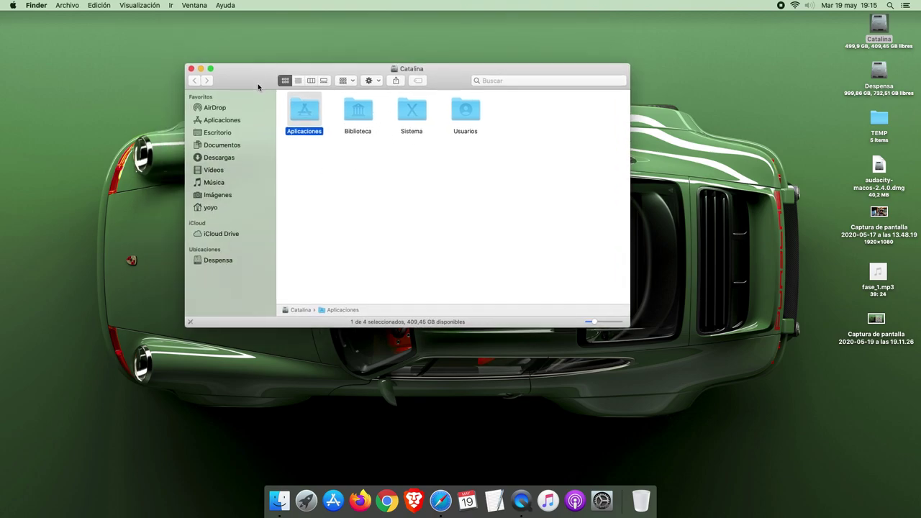
double_click(309, 113)
drag(624, 327, 726, 447)
scroll(605, 375, up, 10)
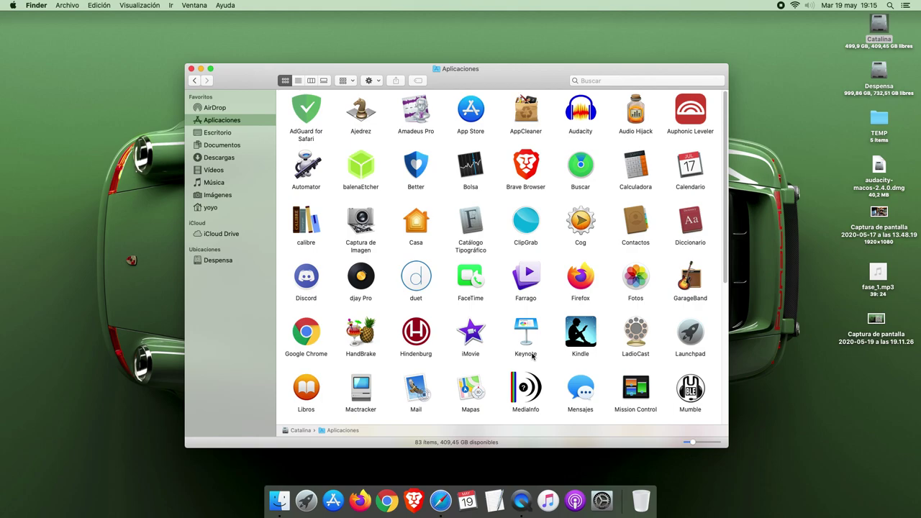
- Inspect the Contents folder inside the Hindenburg app package, then return to Aplicaciones and close the window
click(416, 337)
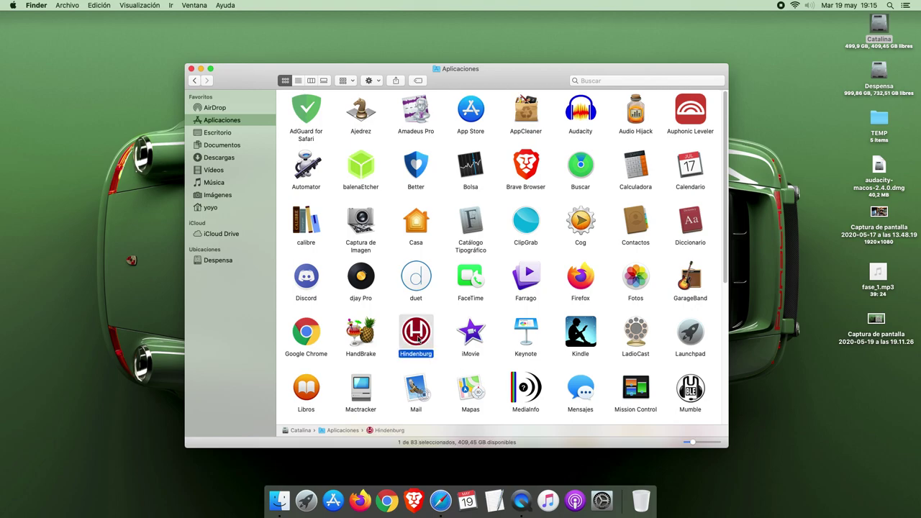
right_click(416, 338)
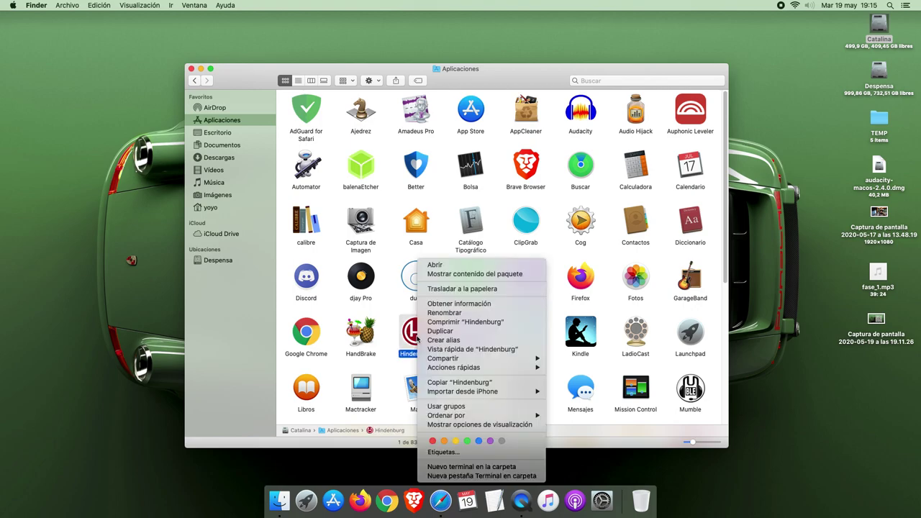
click(481, 278)
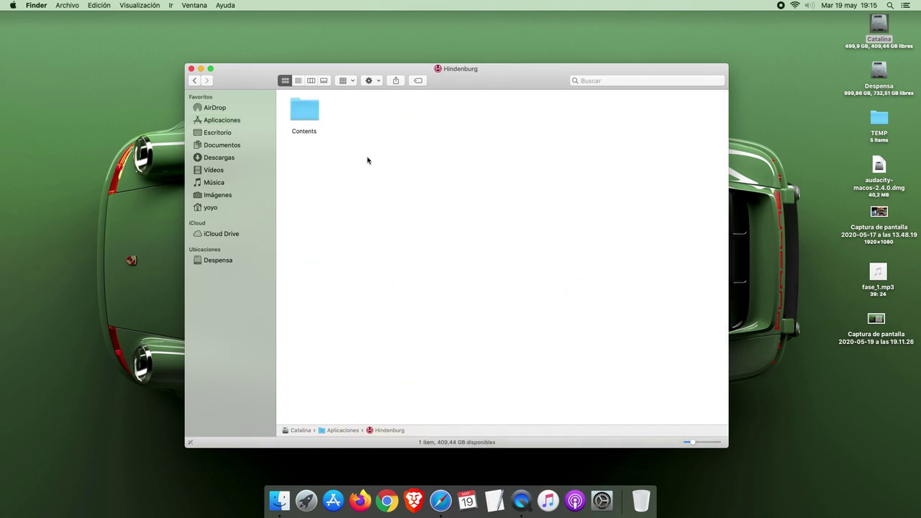
double_click(317, 111)
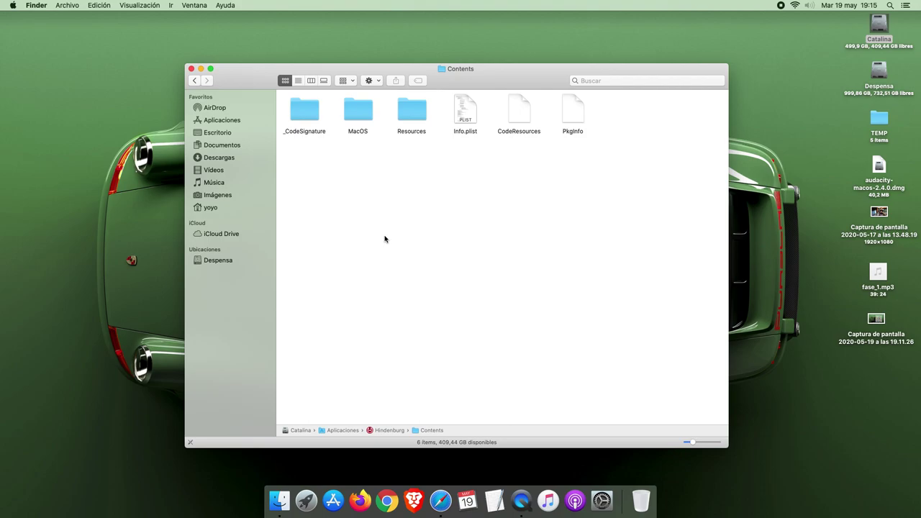
click(194, 81)
click(194, 81)
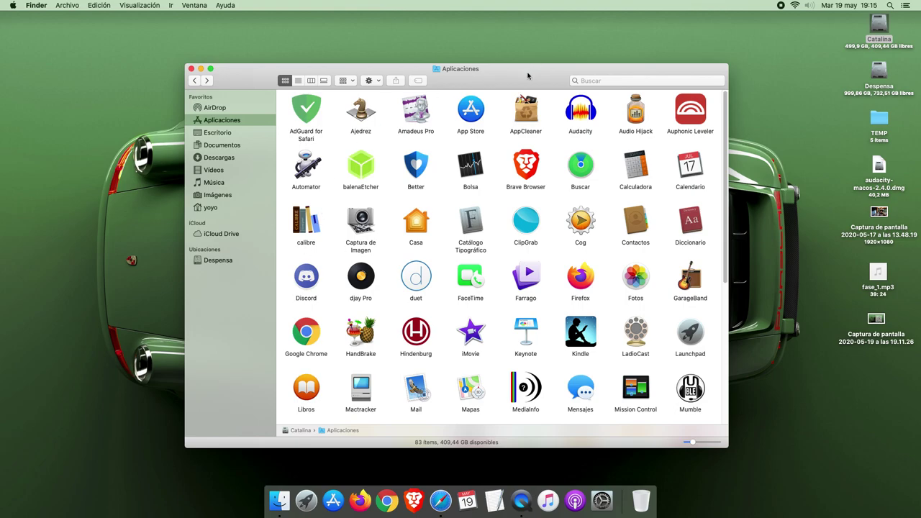
drag(527, 75, 524, 76)
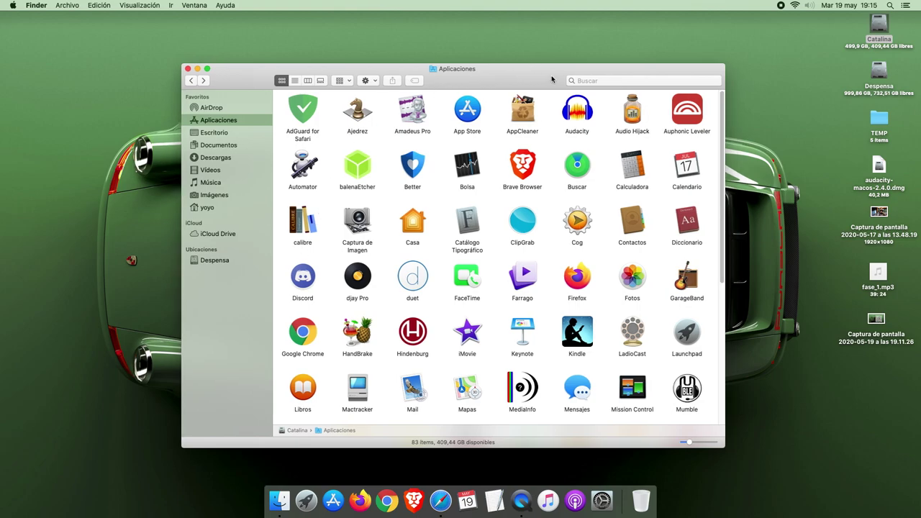
click(187, 68)
- Open a new Finder window on the home folder and view the personal Aplicaciones folder inside it
click(279, 500)
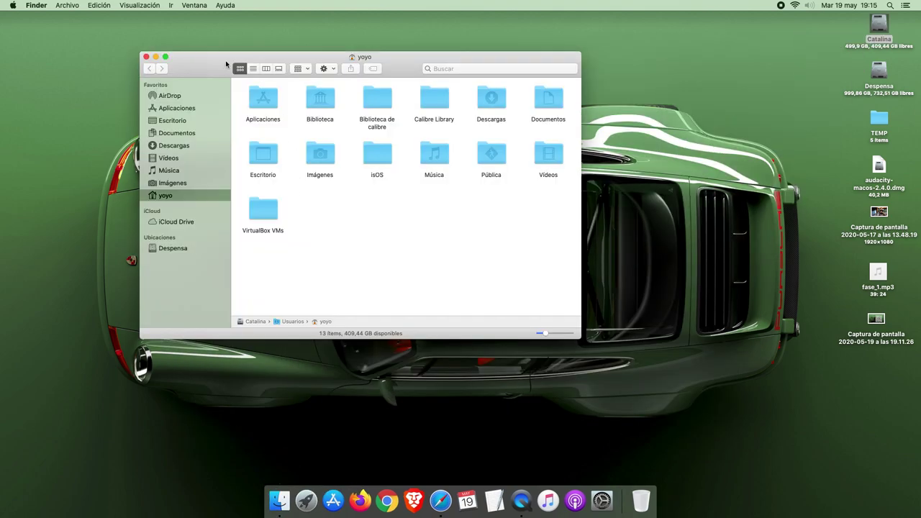
click(145, 56)
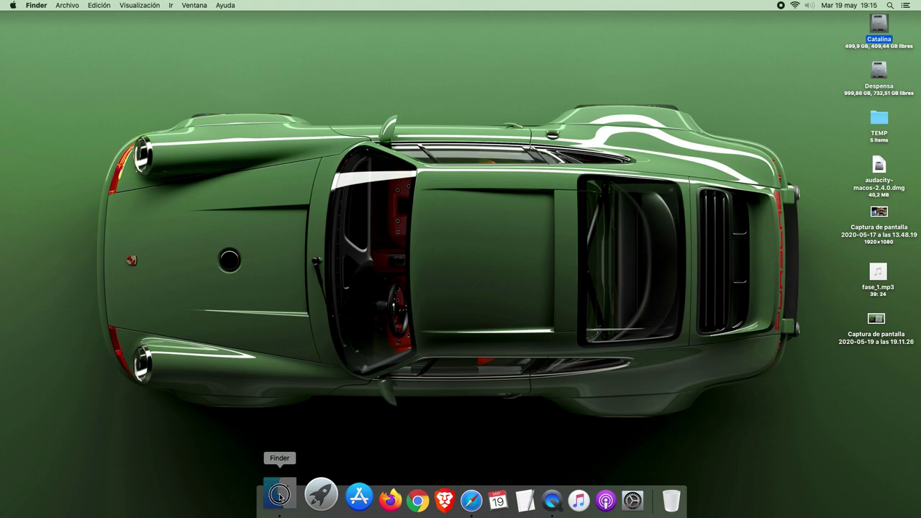
click(279, 500)
drag(213, 67, 220, 78)
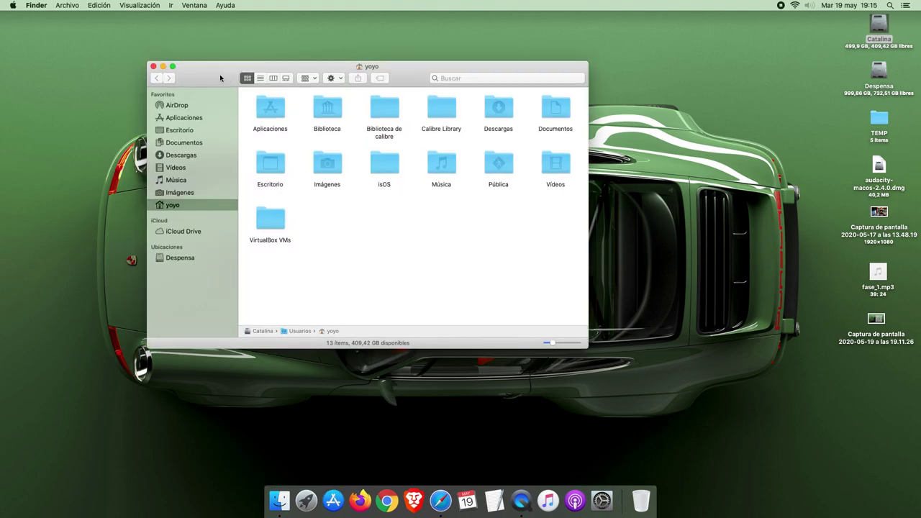
double_click(269, 112)
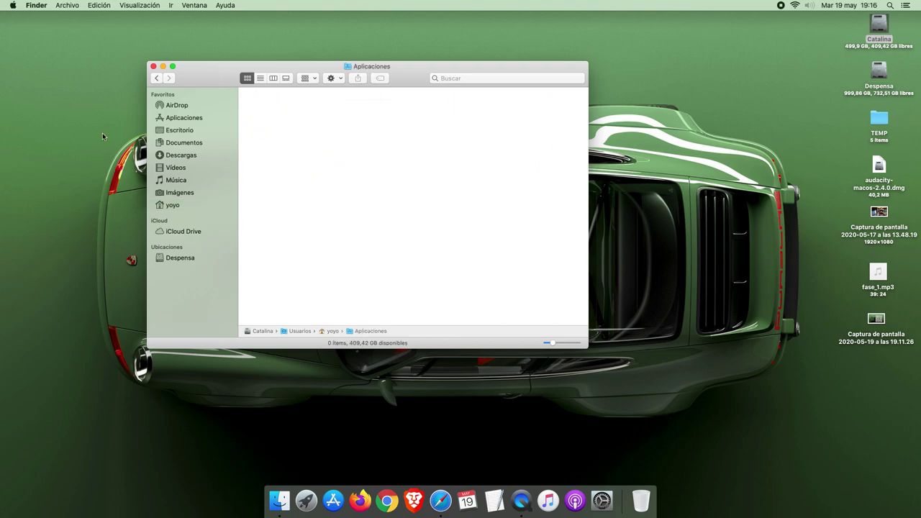
drag(214, 64, 250, 77)
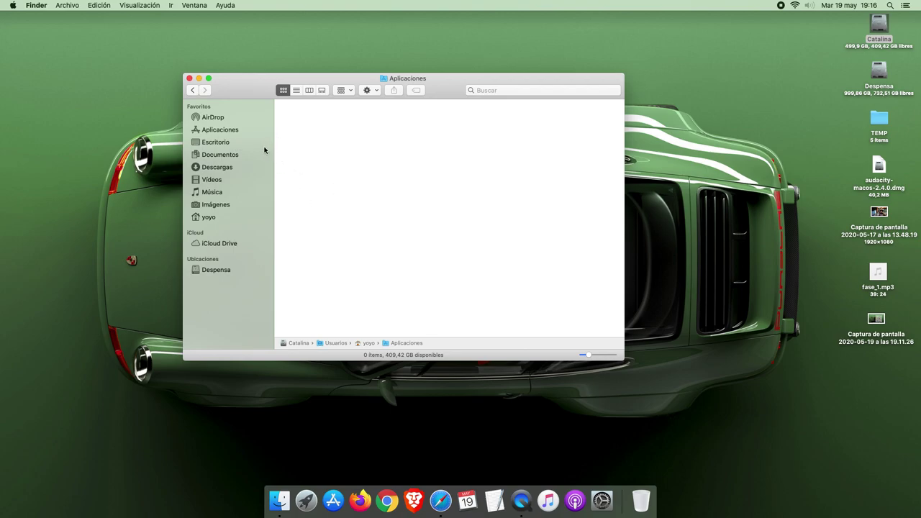
- Look through the system-wide Aplicaciones folder listed among the favourites and close the window
click(219, 129)
scroll(398, 223, down, 15)
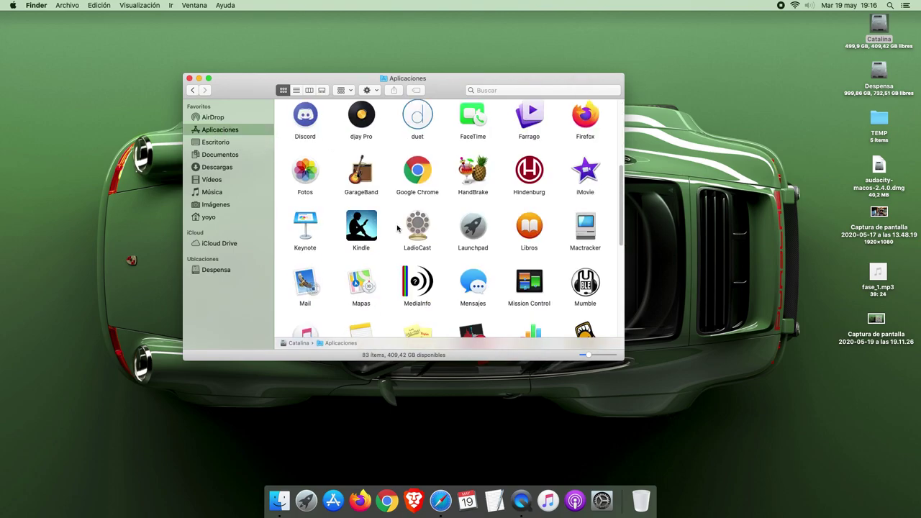
scroll(404, 256, up, 15)
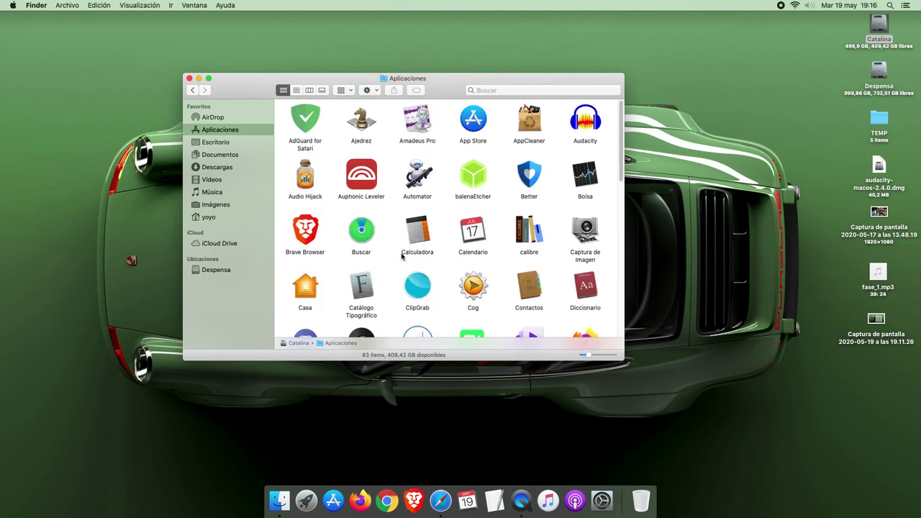
click(189, 78)
- Open the Catalina disk in a Finder window, and enlarge the window and its folder icons
click(850, 78)
click(876, 29)
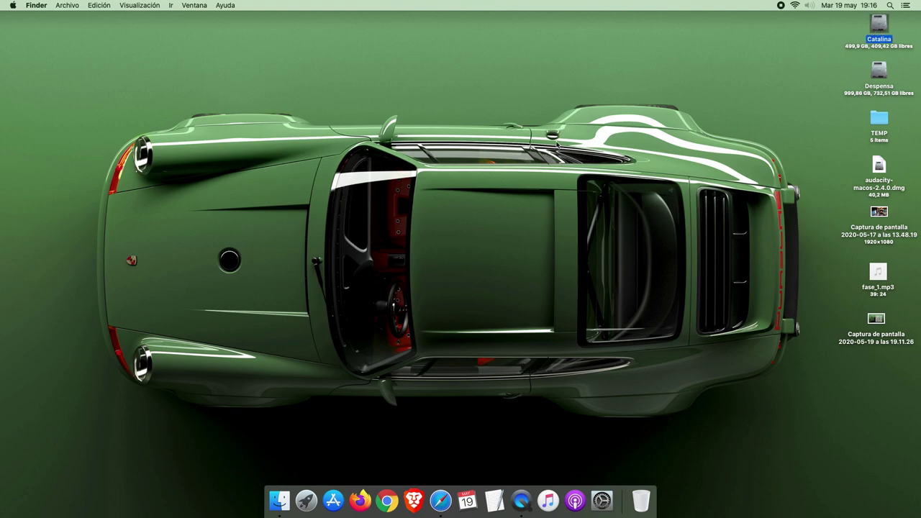
double_click(878, 26)
drag(246, 77, 178, 34)
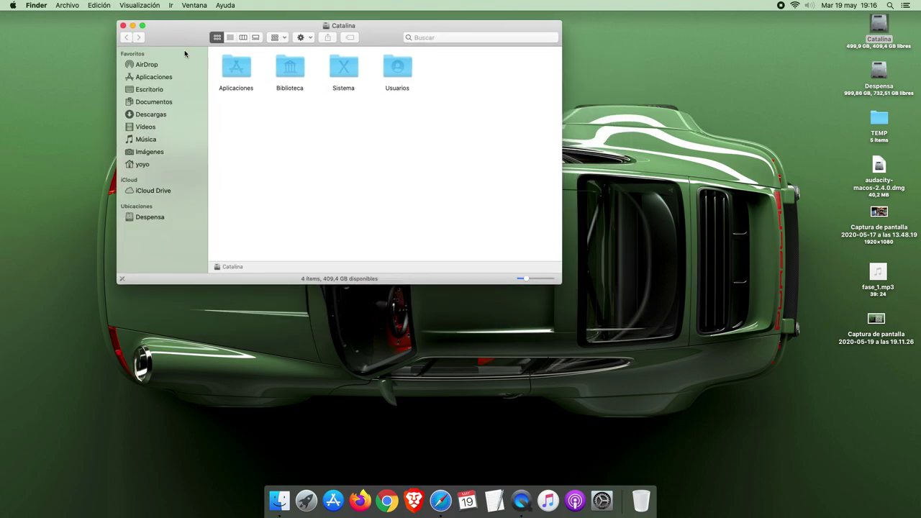
drag(560, 311, 536, 307)
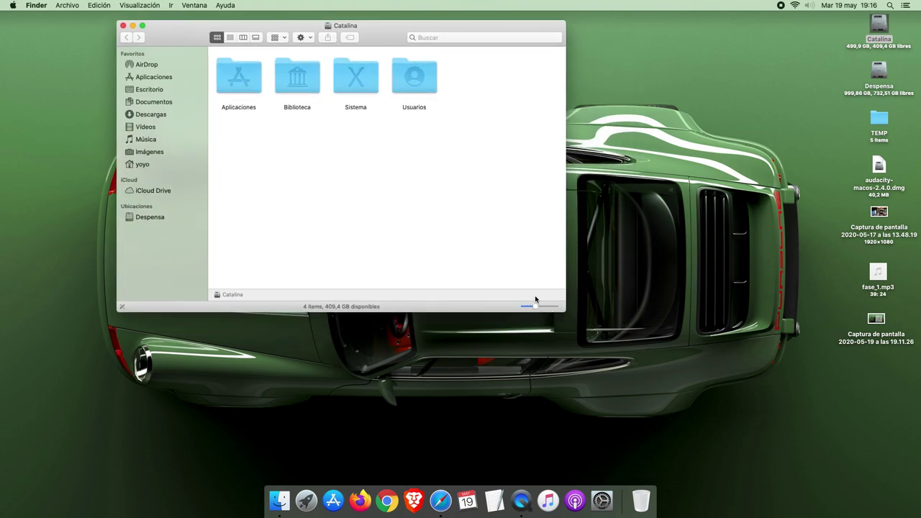
drag(204, 40, 205, 84)
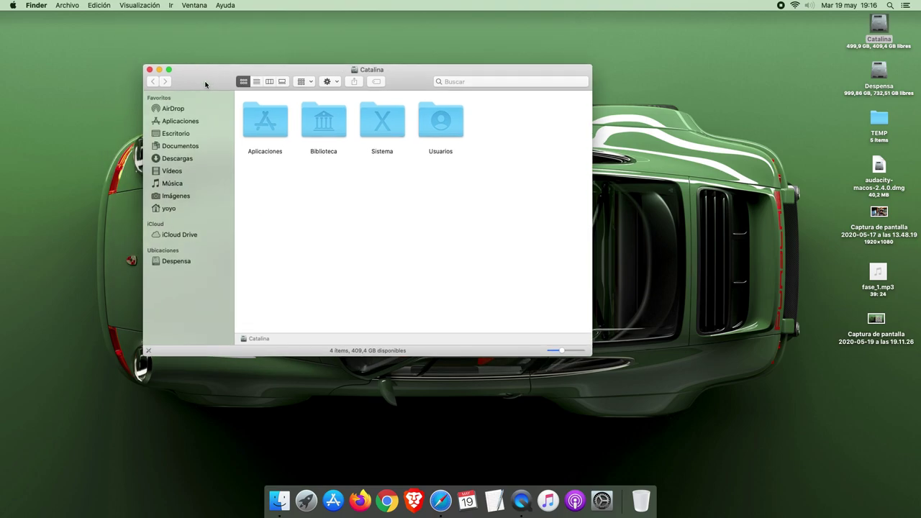
- Add the Catalina disk's Aplicaciones folder to the Dock beside the trash and close the Finder window
click(267, 130)
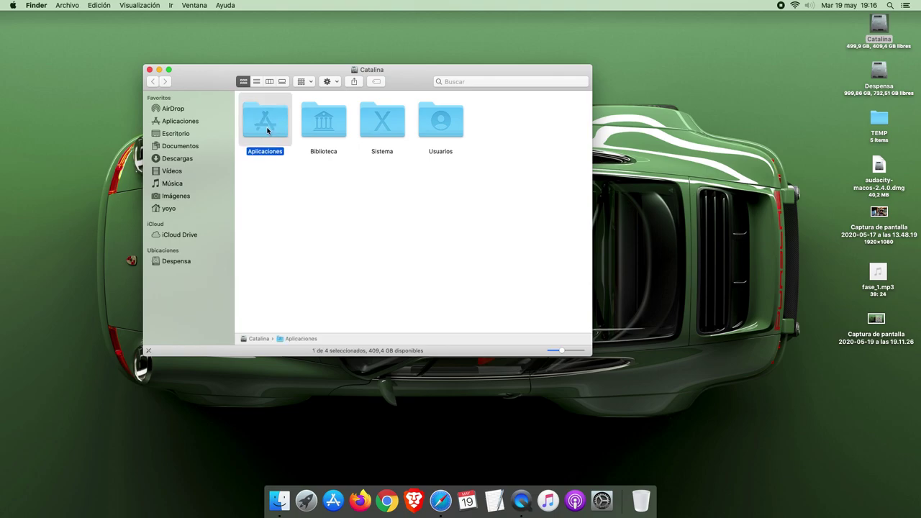
drag(265, 120, 626, 502)
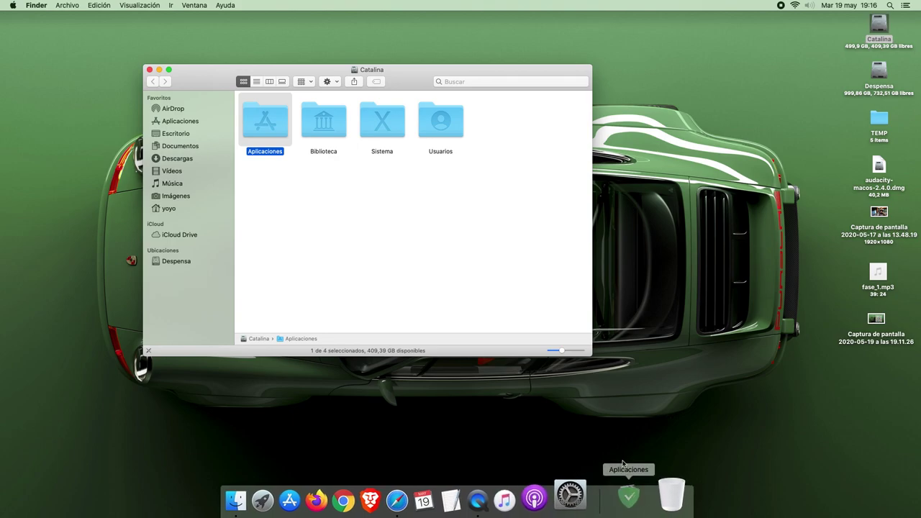
click(150, 69)
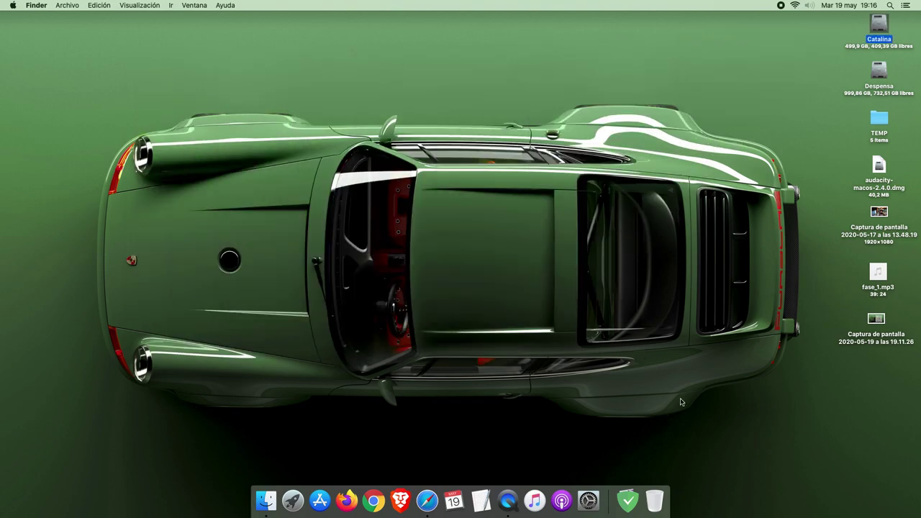
- View the Aplicaciones stack in the Dock, close it, and set it to be shown as Carpeta
click(627, 494)
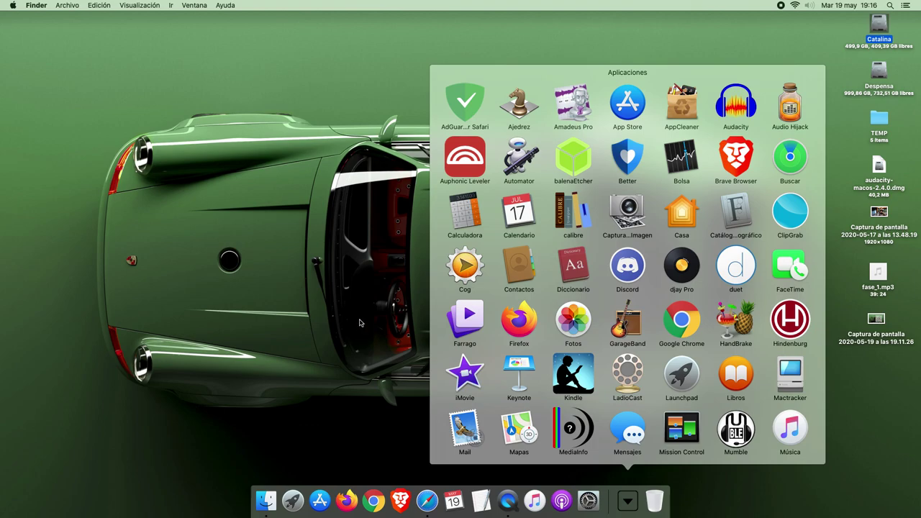
click(234, 309)
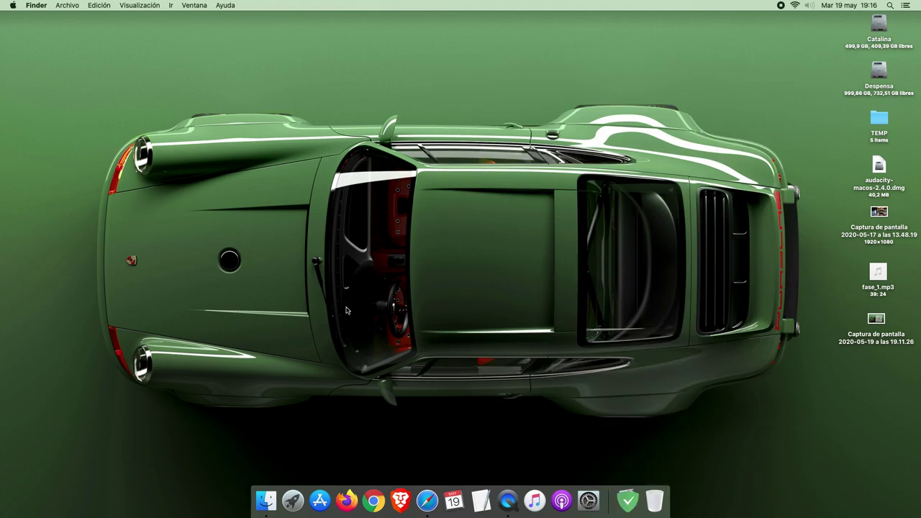
right_click(628, 500)
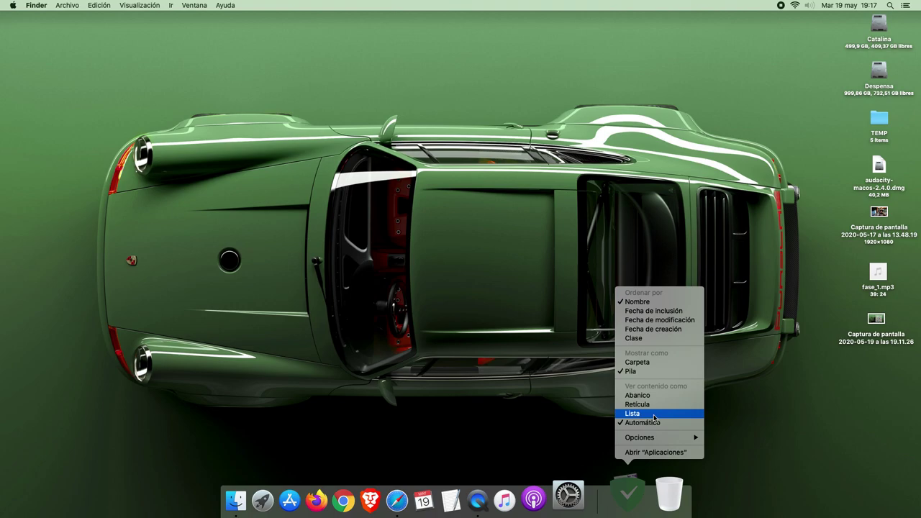
click(648, 361)
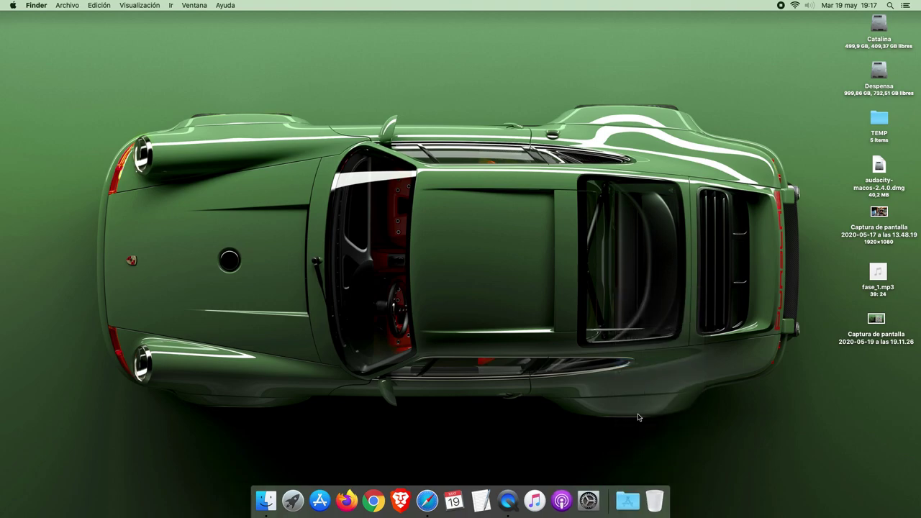
- Set the Dock's Aplicaciones folder to view its content as Retícula, look through all the apps, and close the grid
right_click(627, 496)
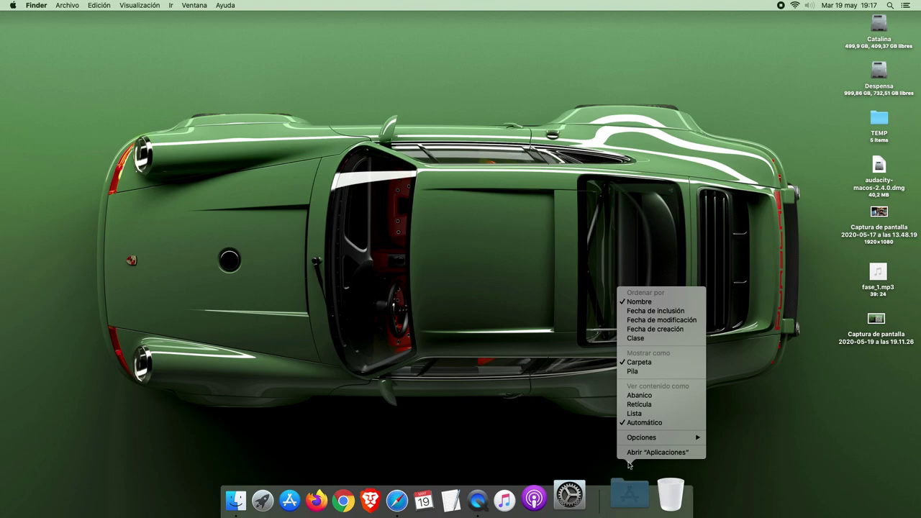
click(639, 404)
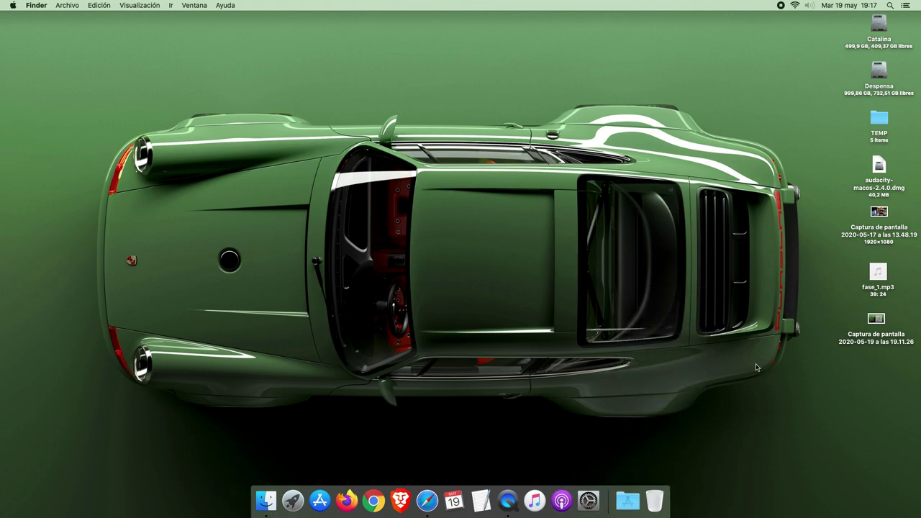
click(618, 492)
scroll(594, 329, down, 5)
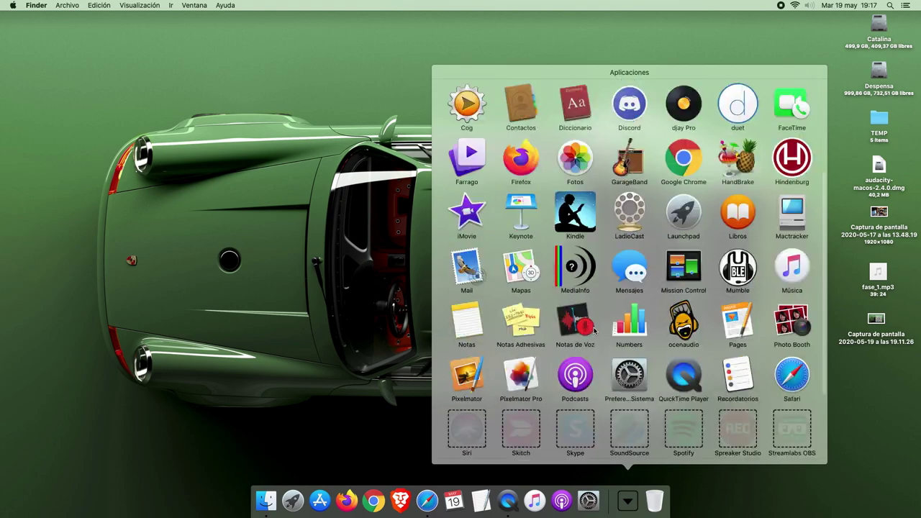
scroll(595, 330, up, 4)
scroll(594, 330, up, 1)
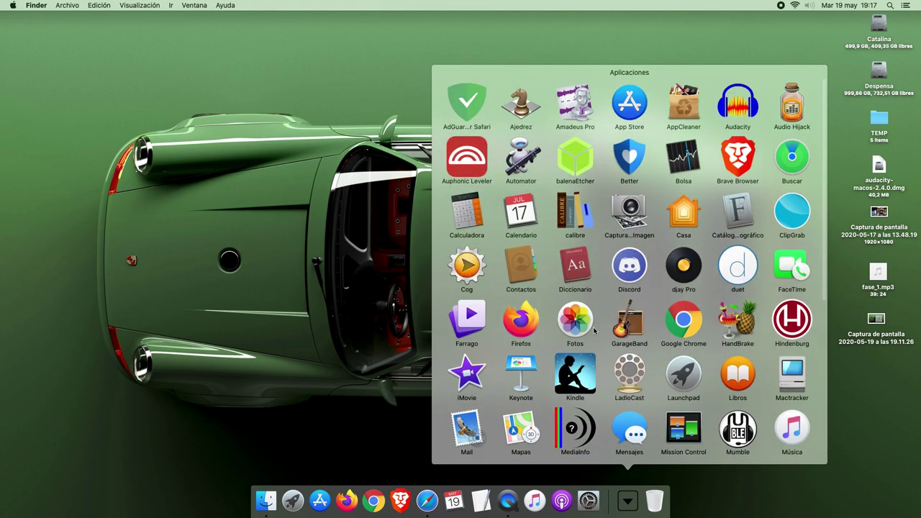
scroll(597, 295, down, 5)
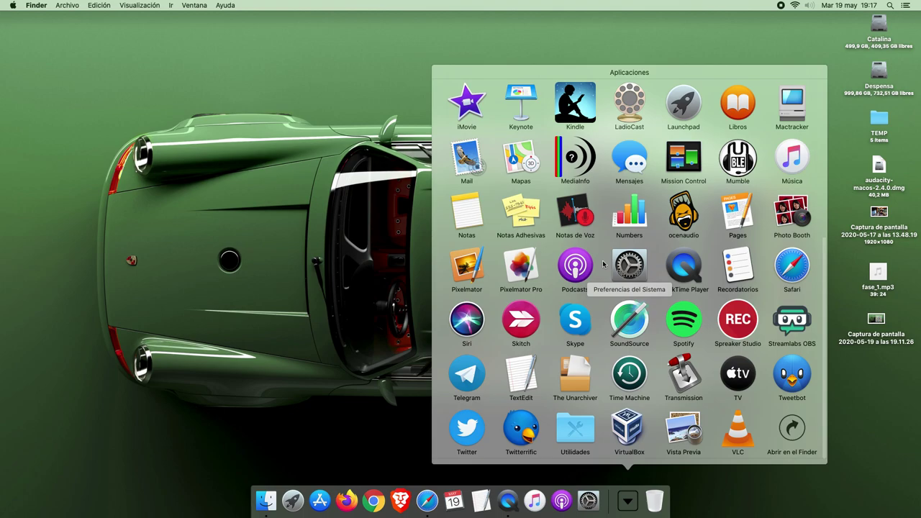
scroll(615, 293, up, 5)
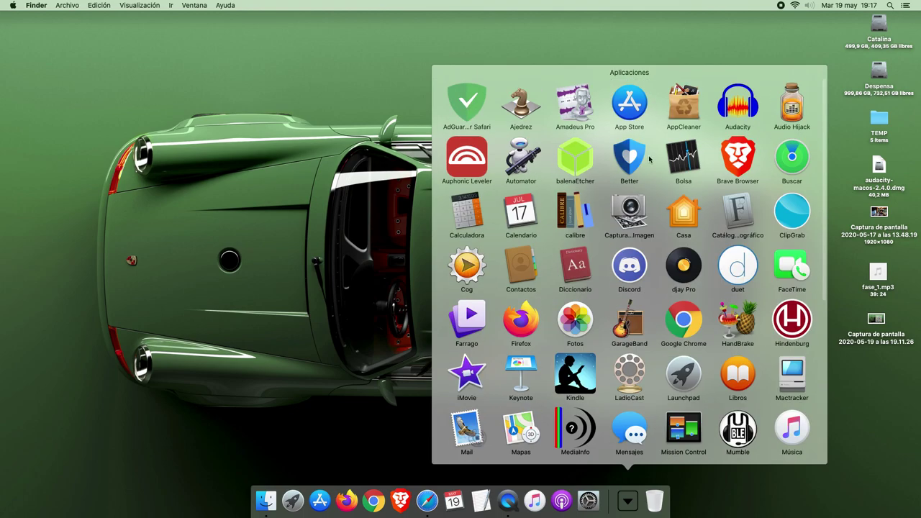
click(336, 228)
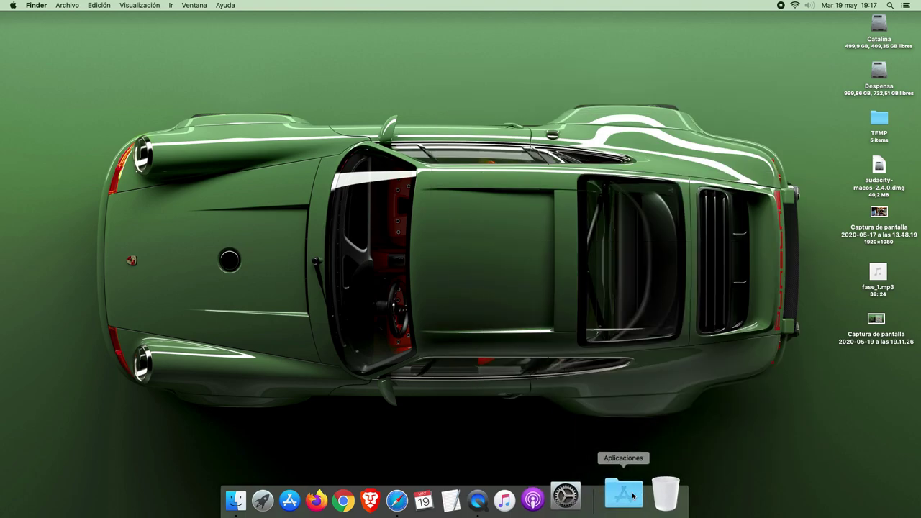
- Switch the Aplicaciones folder's content view to Abanico, open the fan to view it, and close it
right_click(635, 495)
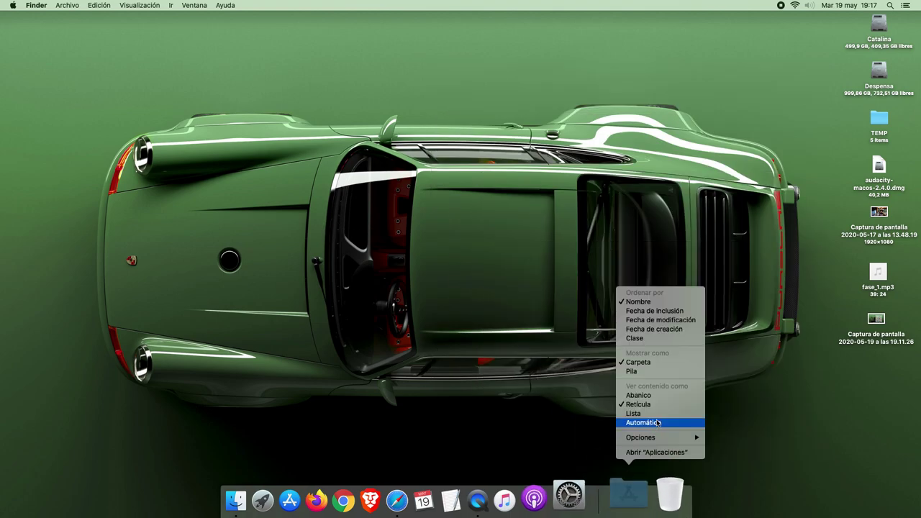
click(640, 395)
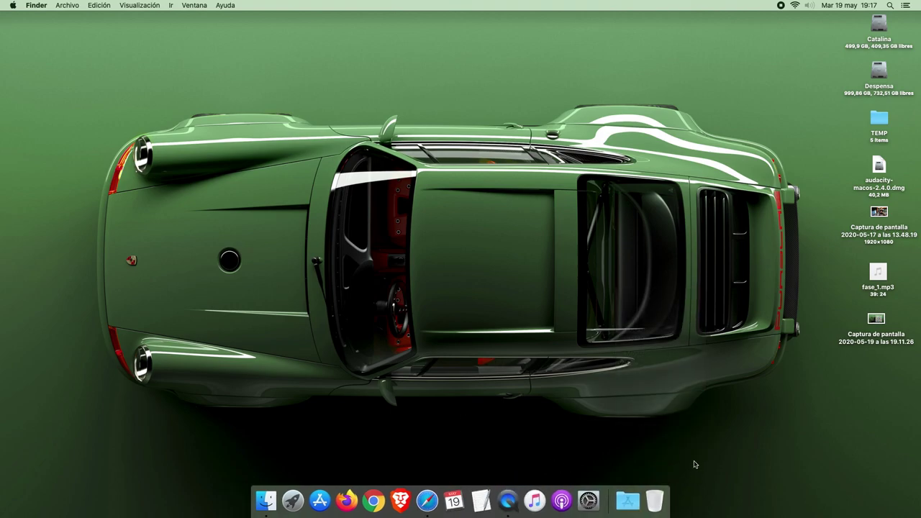
click(628, 496)
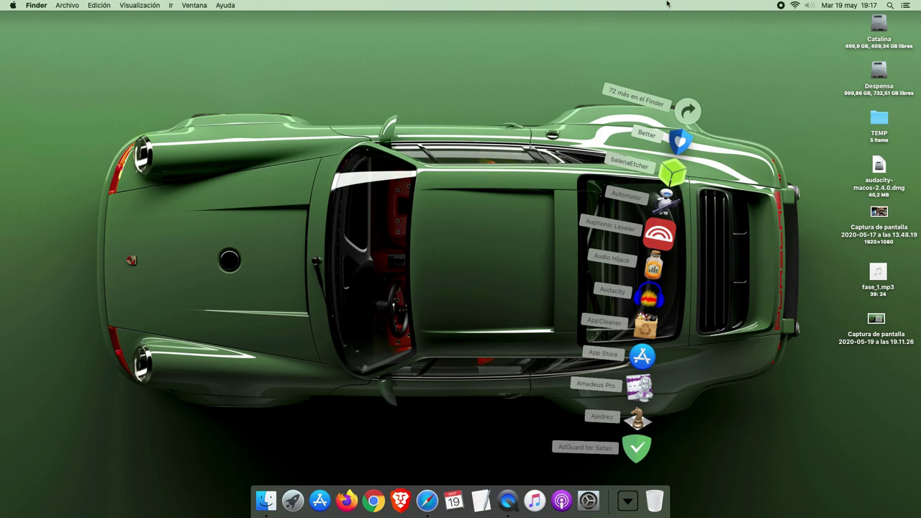
click(737, 341)
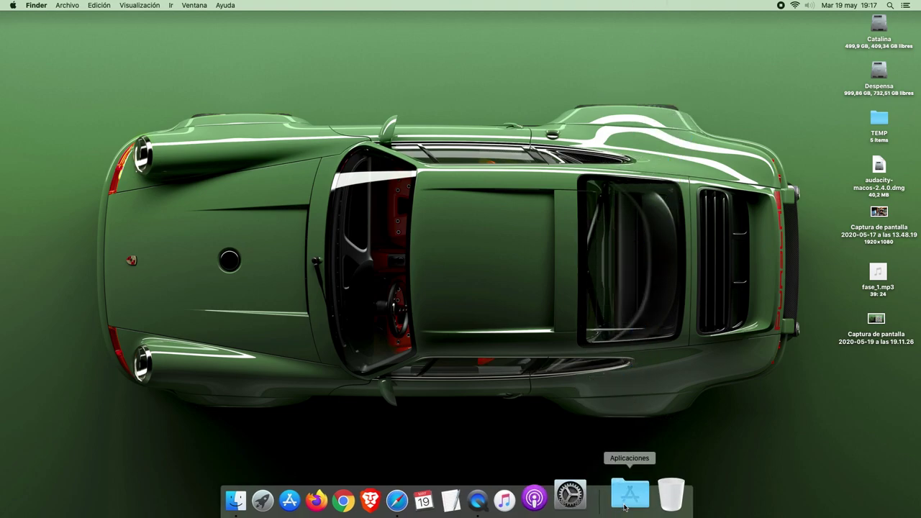
- Switch the Aplicaciones folder's content view to Lista, look through the app list, and close it
right_click(624, 508)
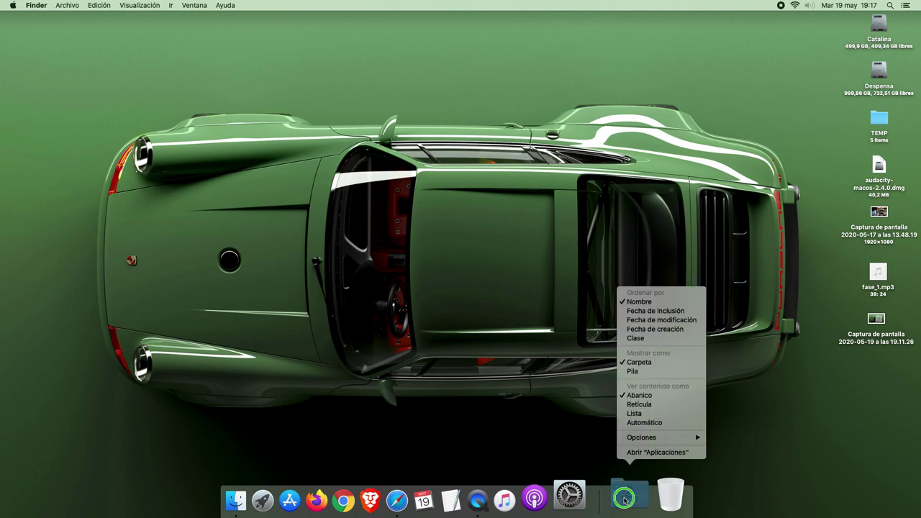
click(651, 413)
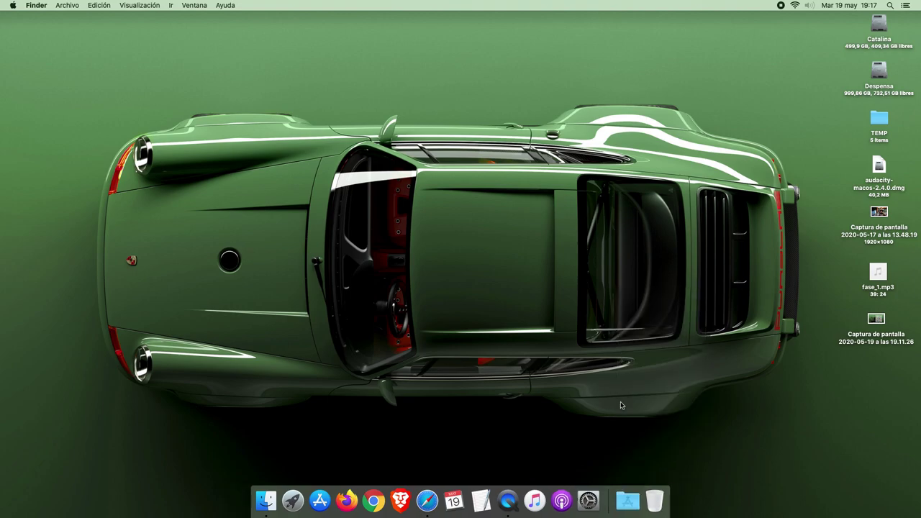
click(627, 495)
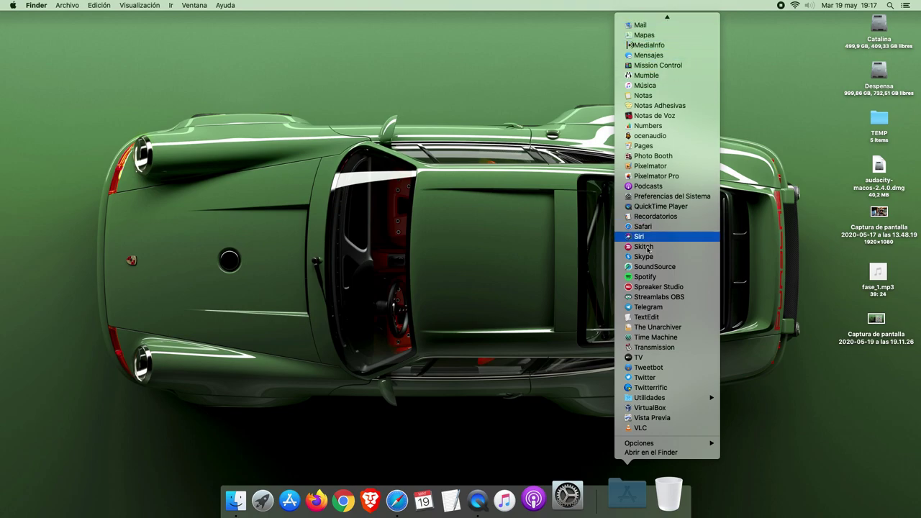
scroll(634, 327, up, 10)
scroll(634, 327, up, 5)
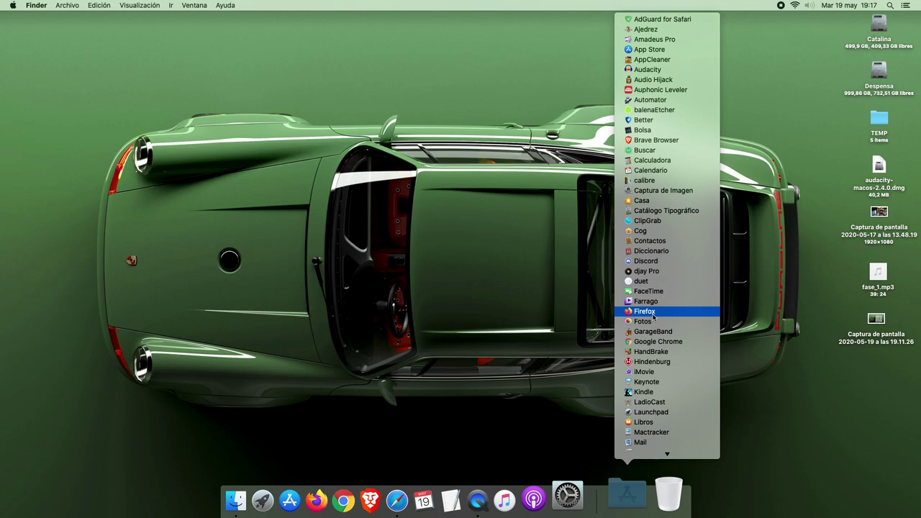
click(540, 290)
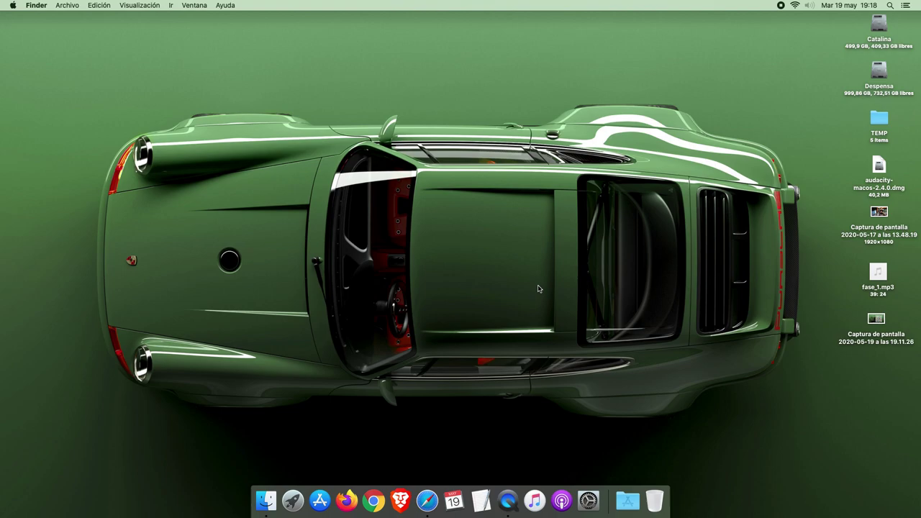
- Return the Aplicaciones folder's content view to Retícula and check the app grid from the Dock
right_click(626, 493)
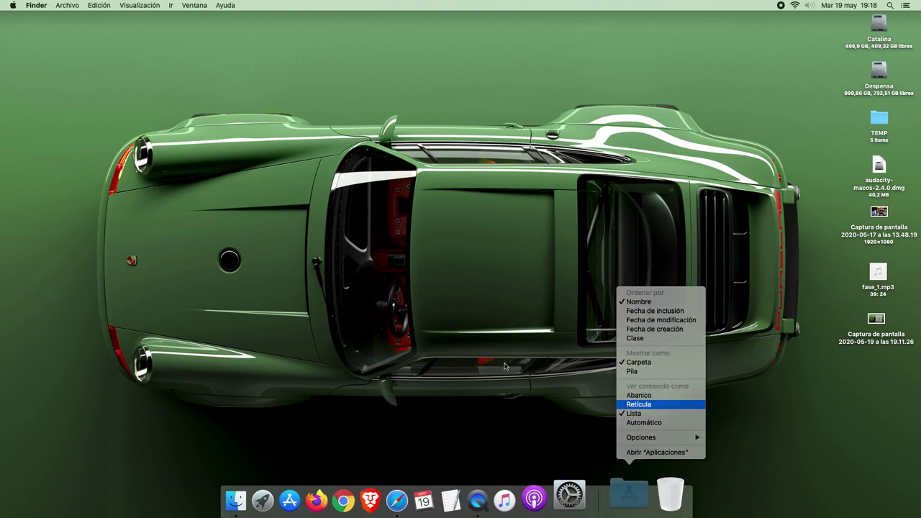
click(649, 404)
click(622, 490)
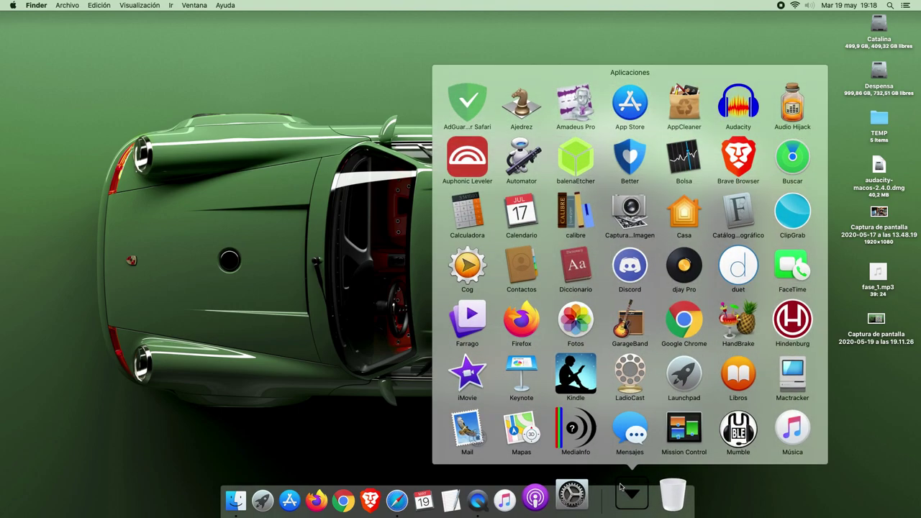
scroll(657, 336, down, 5)
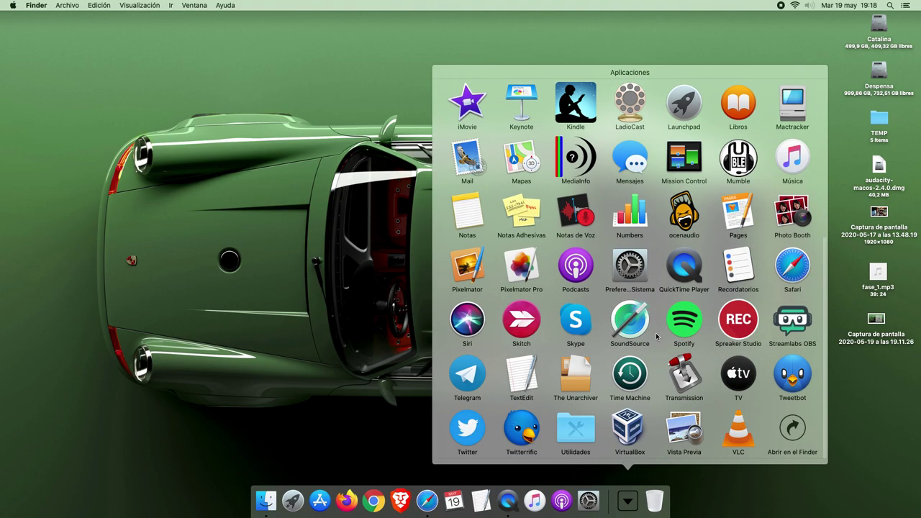
scroll(657, 335, up, 5)
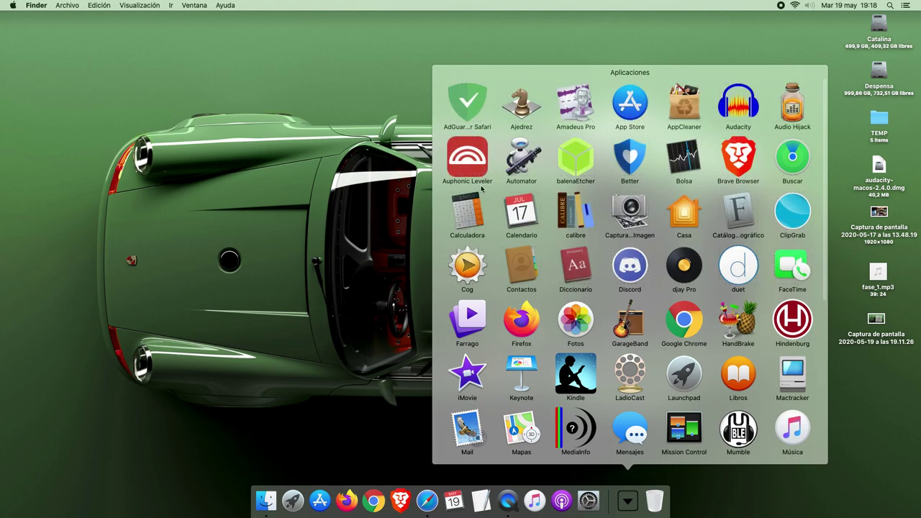
click(301, 246)
- Add the Utilidades folder from the Catalina disk's Aplicaciones folder to the Dock beside the trash and close the Finder window
double_click(876, 32)
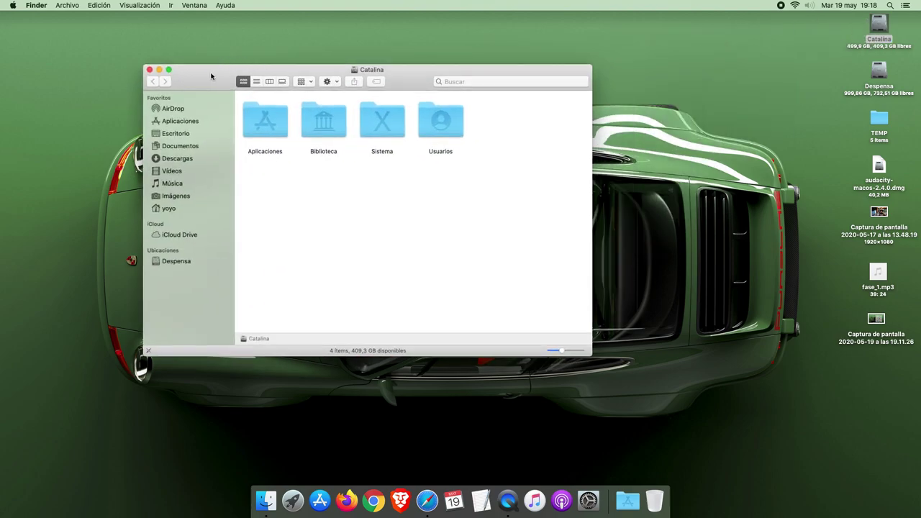
drag(211, 75, 217, 53)
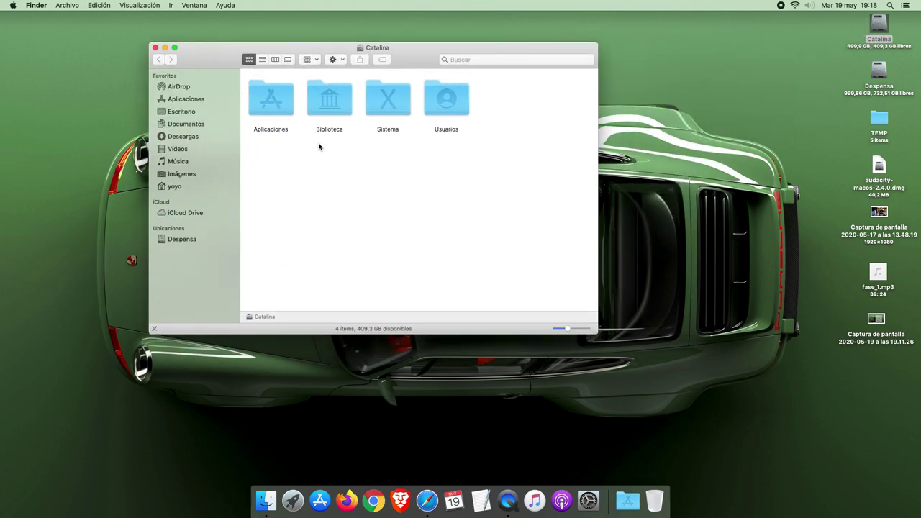
click(266, 102)
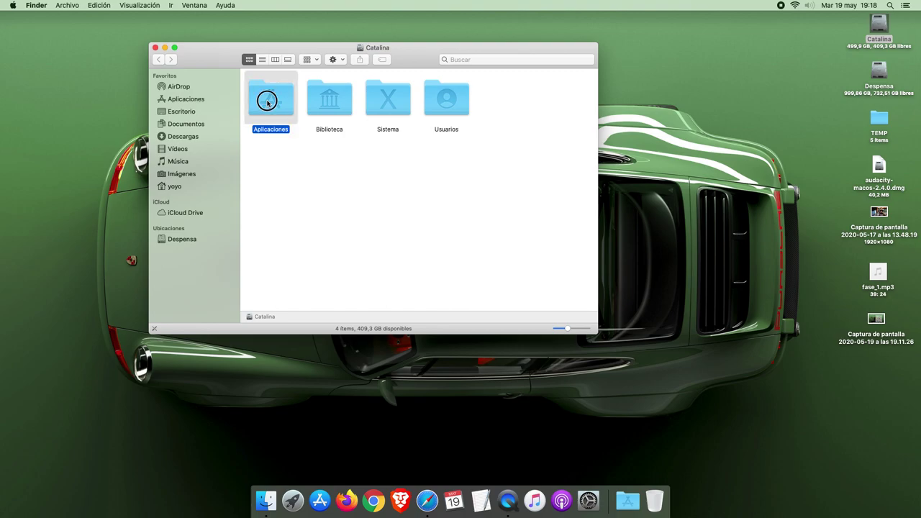
double_click(266, 102)
scroll(394, 244, down, 15)
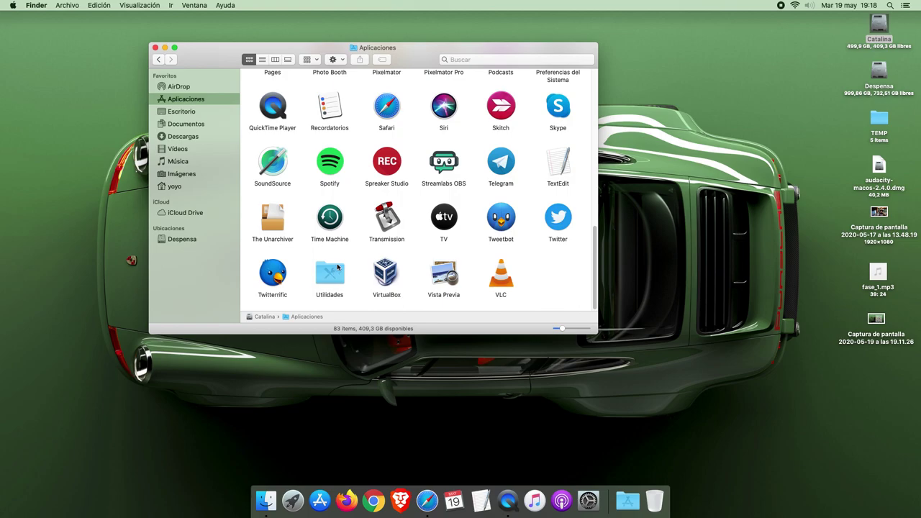
drag(331, 271, 641, 497)
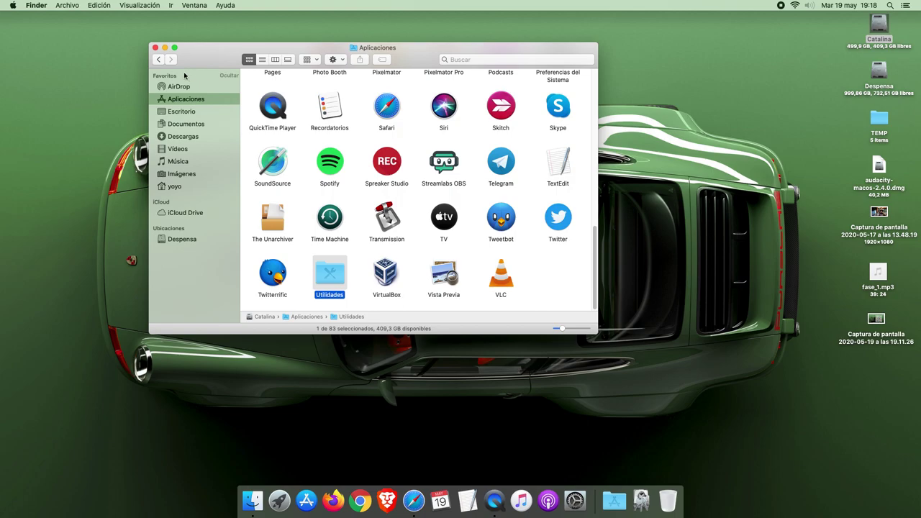
click(155, 47)
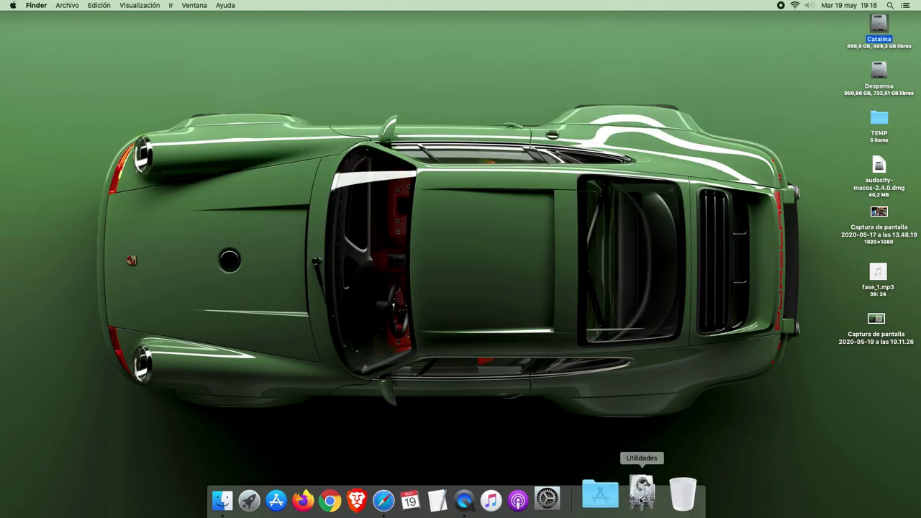
- Show the Dock's Utilidades item as Carpeta with its content as Retícula, and view the utilities inside
right_click(641, 496)
click(675, 363)
right_click(642, 495)
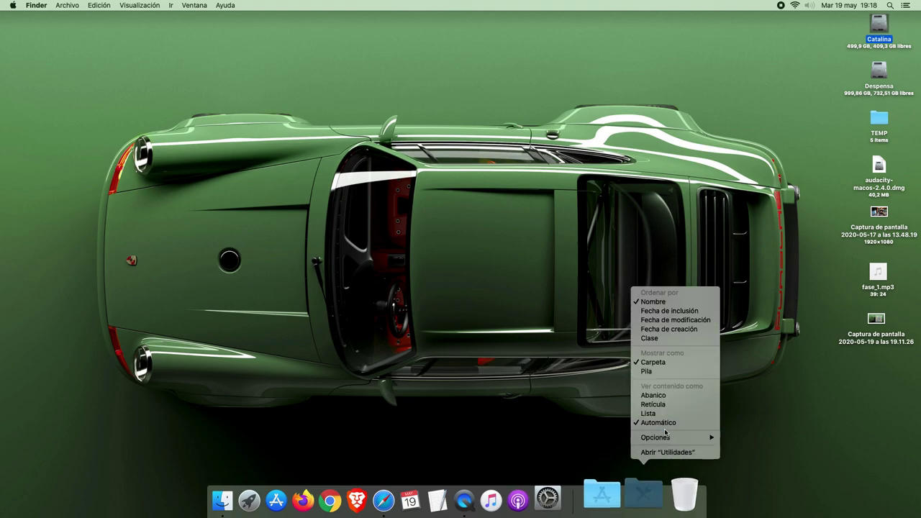
click(676, 394)
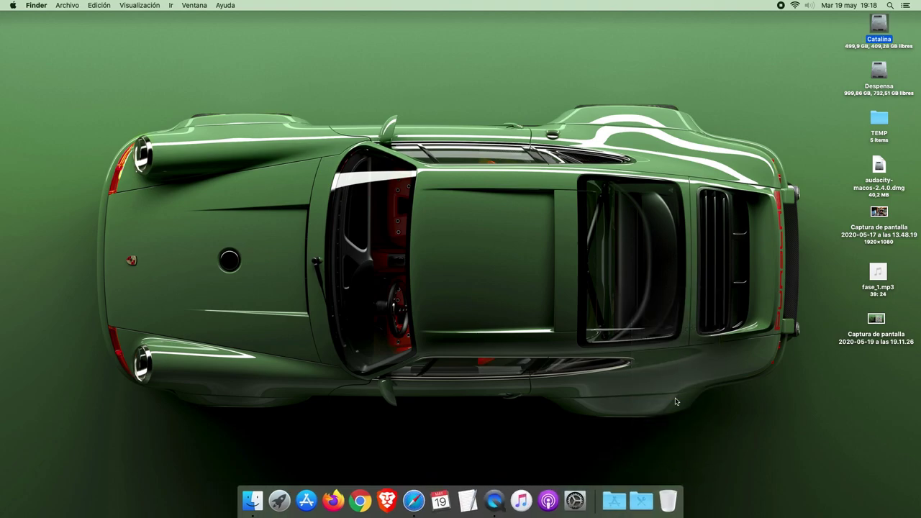
click(641, 500)
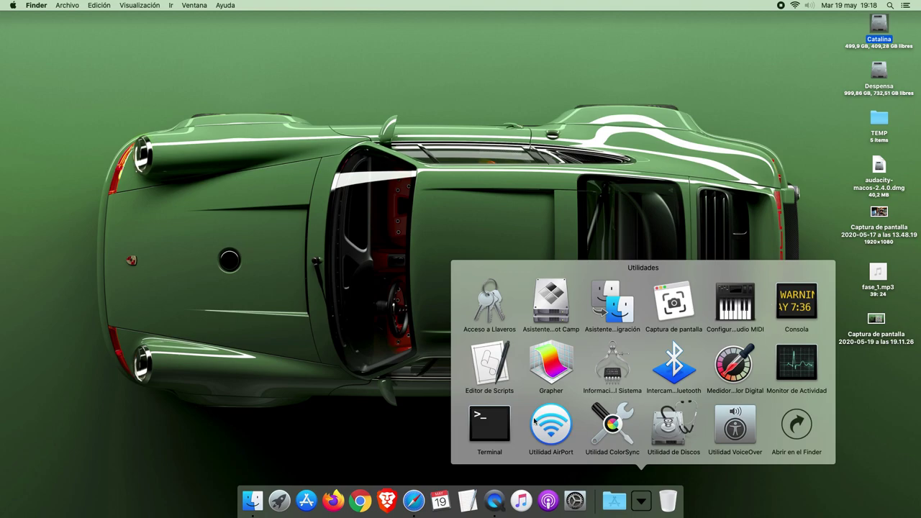
click(300, 323)
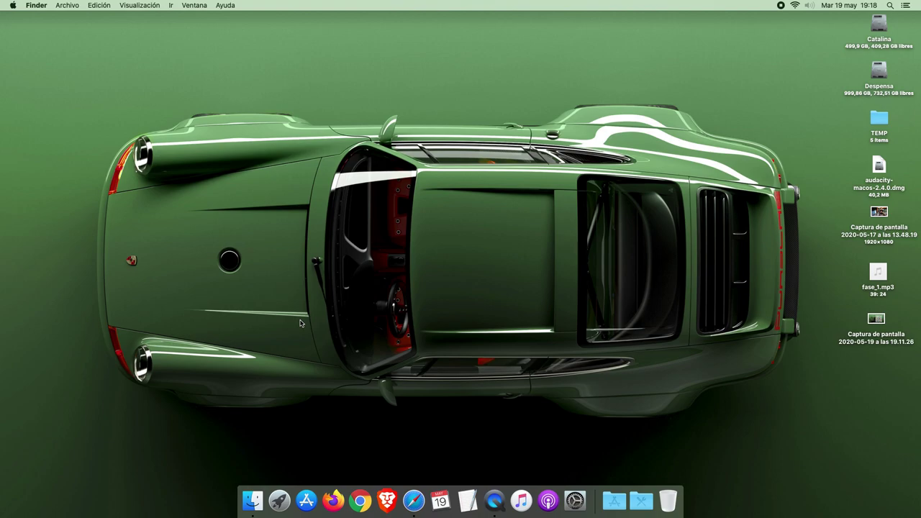
- Add the Imágenes folder from the home folder to the Dock beside the trash and close the Finder window
click(252, 500)
drag(411, 76, 402, 53)
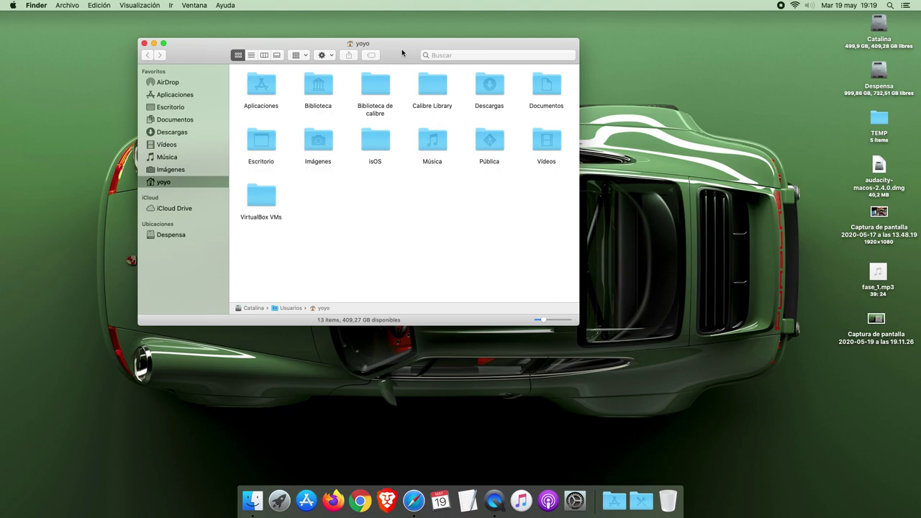
click(314, 144)
drag(314, 144, 656, 499)
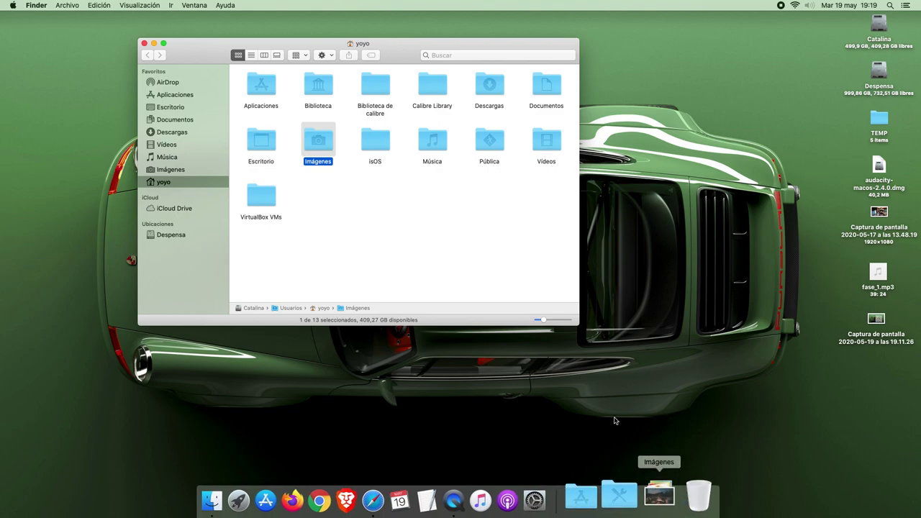
click(144, 44)
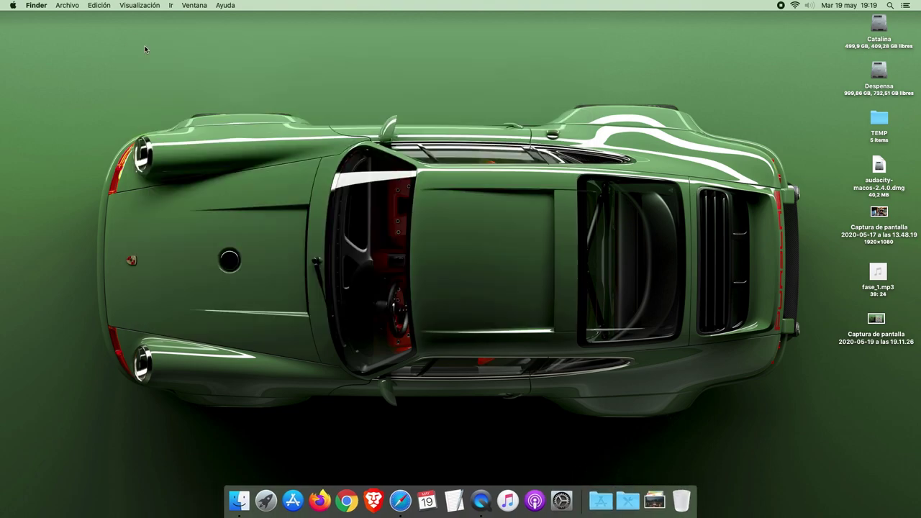
- Show the Dock's Imágenes item as Carpeta with its content as Retícula, and view the files inside
right_click(655, 500)
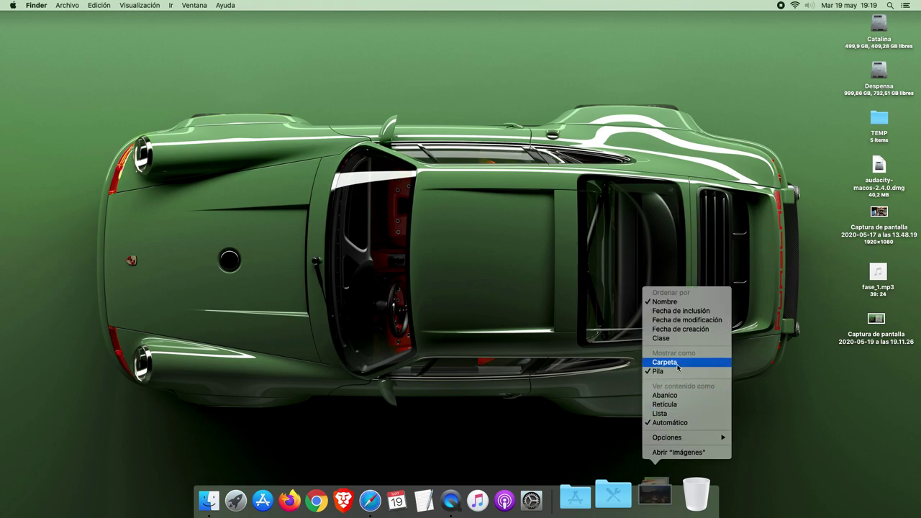
click(664, 362)
right_click(660, 496)
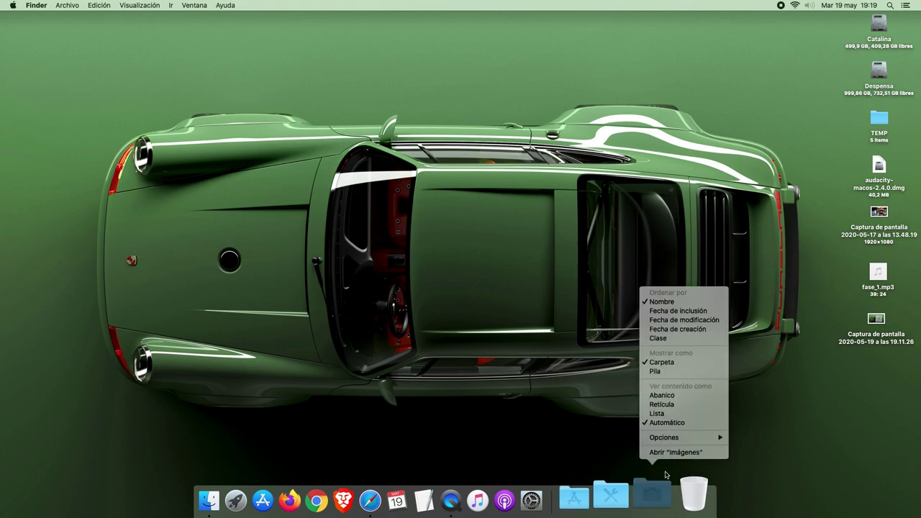
click(690, 409)
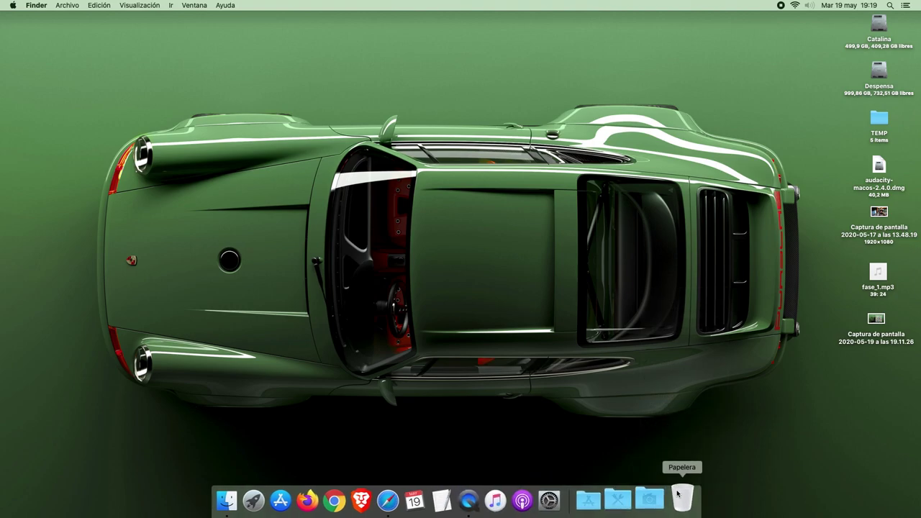
click(654, 501)
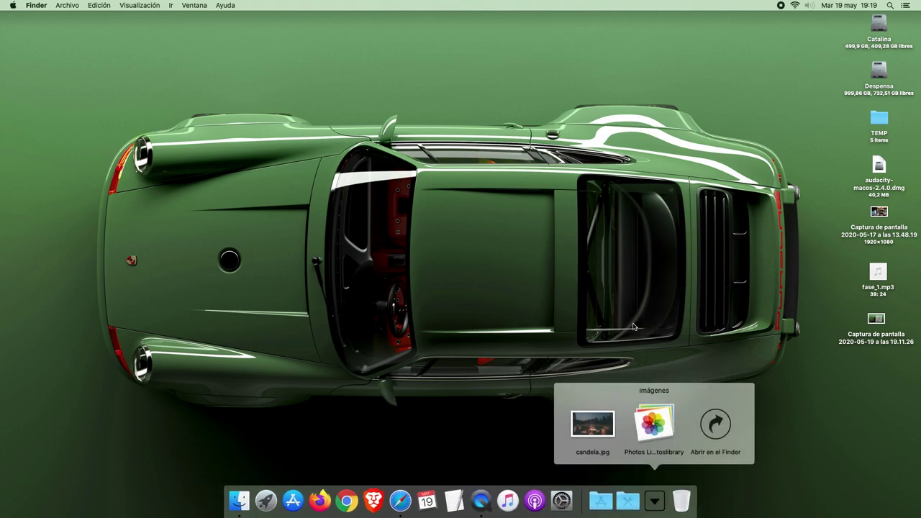
click(488, 321)
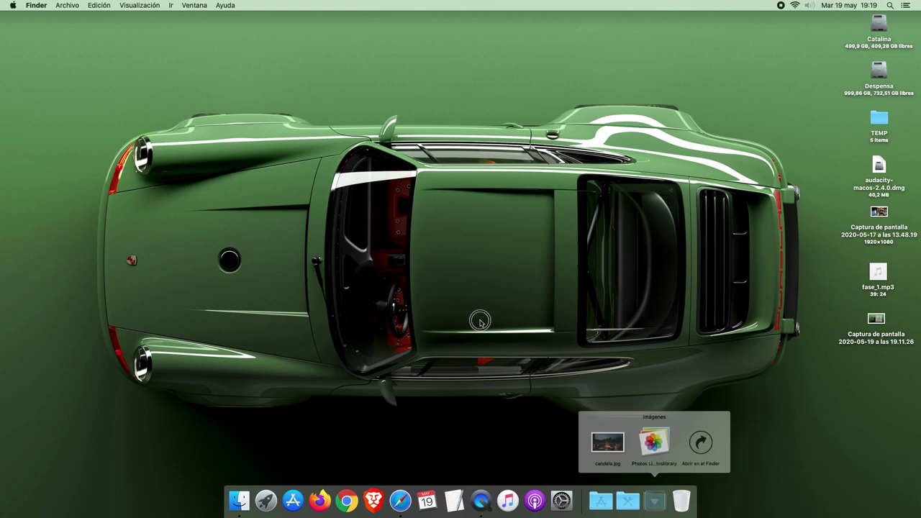
- Compare the Imágenes folder's files in Finder with those shown from its Dock item, and close the Finder window
click(239, 500)
double_click(330, 140)
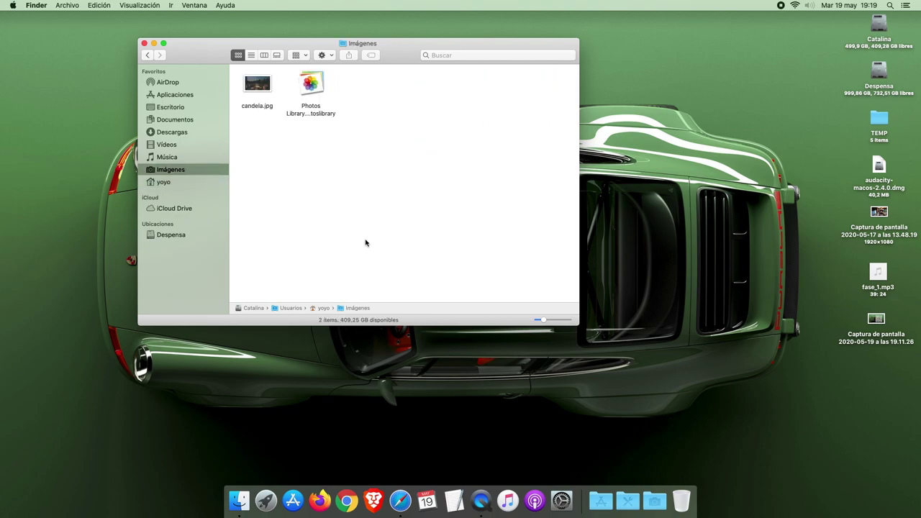
click(256, 89)
click(320, 84)
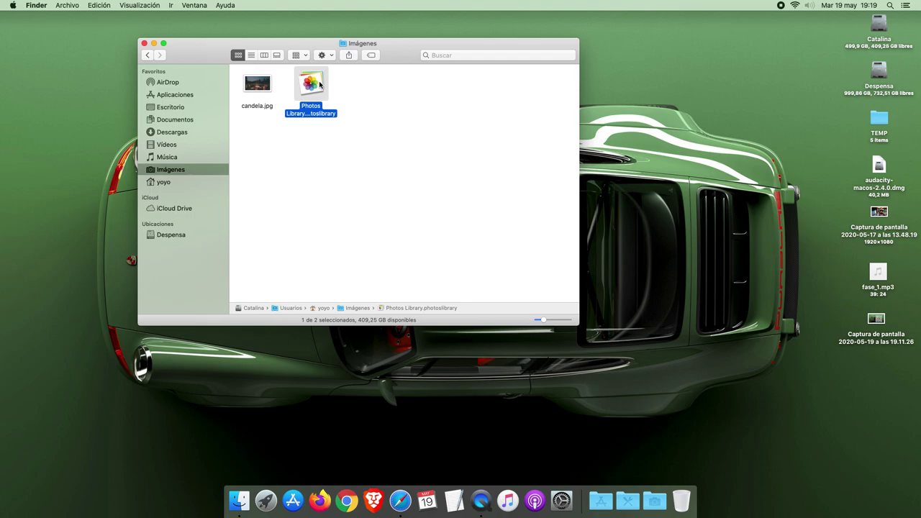
click(654, 500)
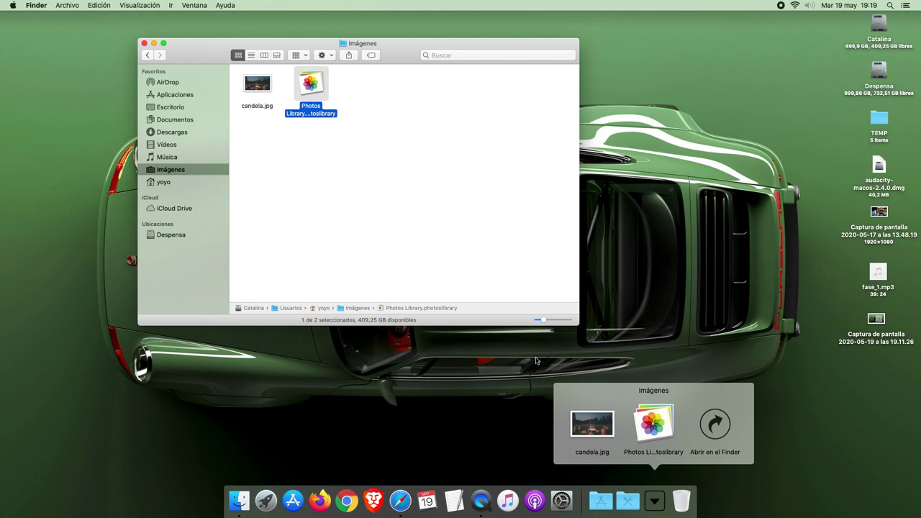
click(427, 224)
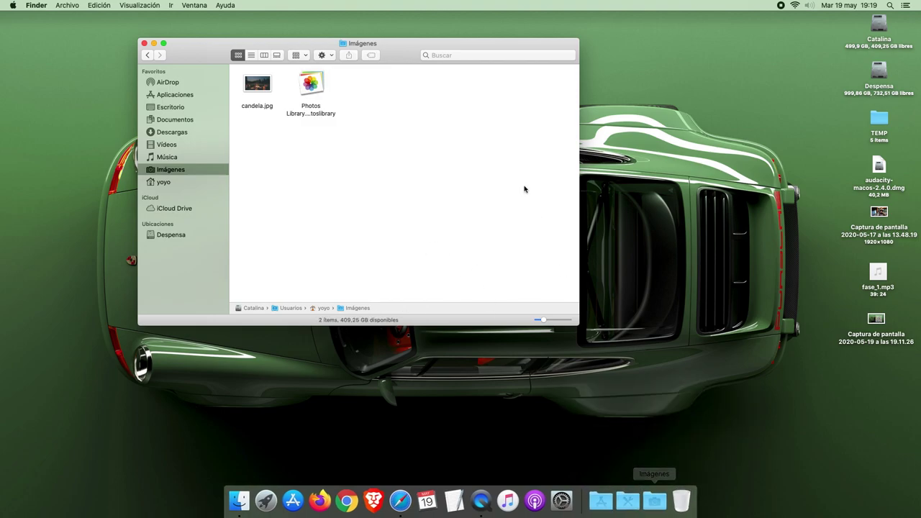
click(144, 44)
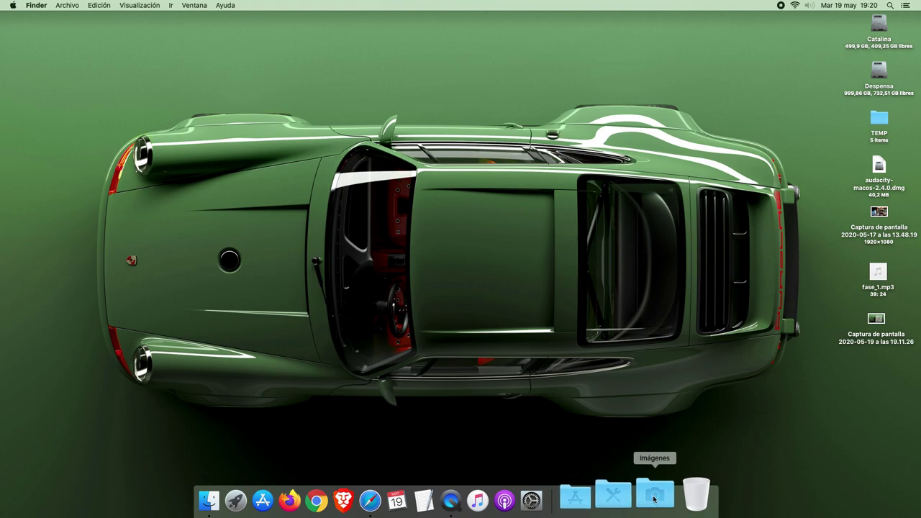
- Remove the Imágenes folder from the Dock
click(654, 499)
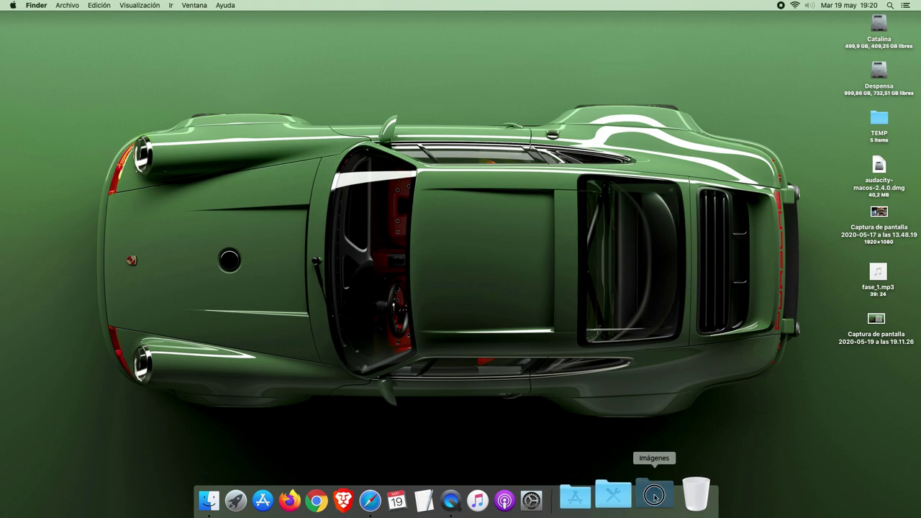
click(624, 251)
drag(652, 497, 686, 101)
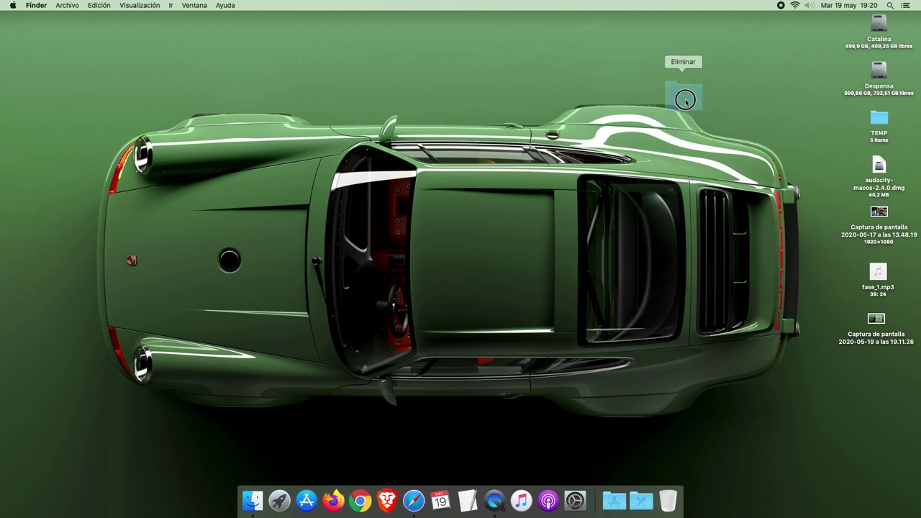
drag(684, 101, 686, 102)
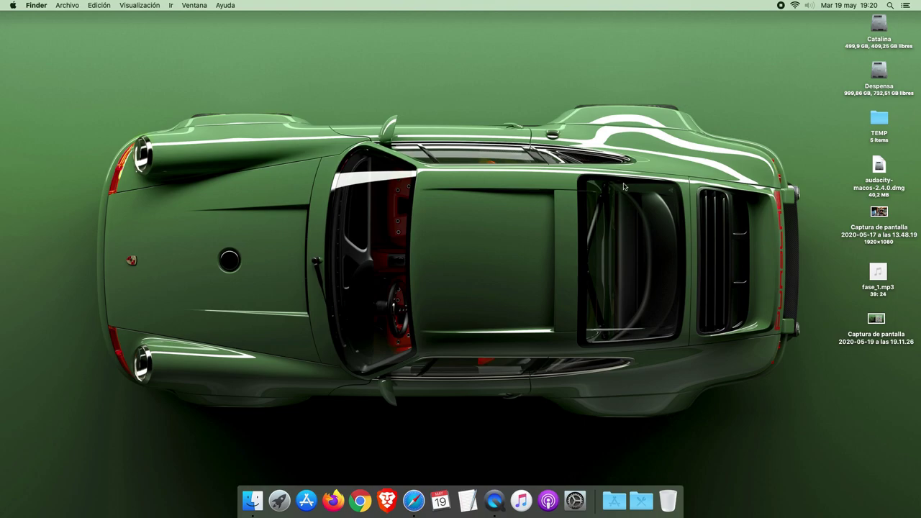
- Remove the Utilidades folder from the Dock and check the Aplicaciones folder's app grid
drag(636, 498, 708, 99)
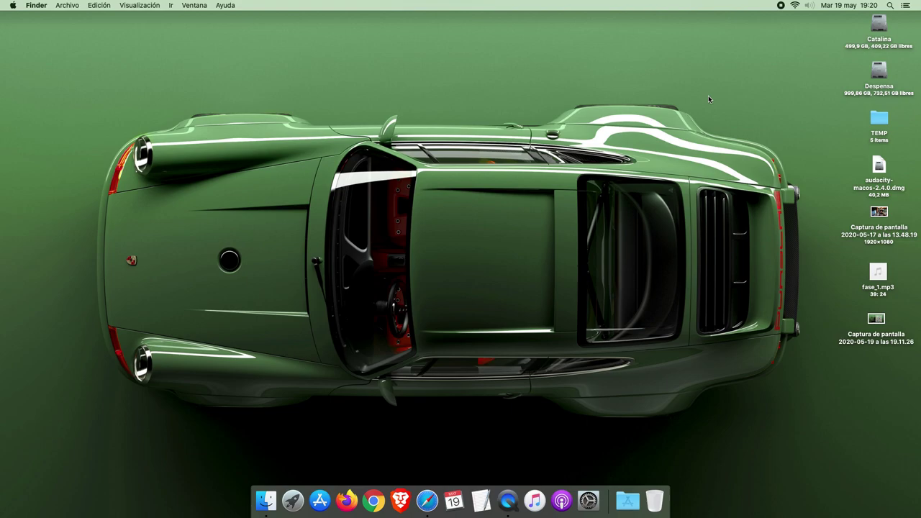
click(627, 500)
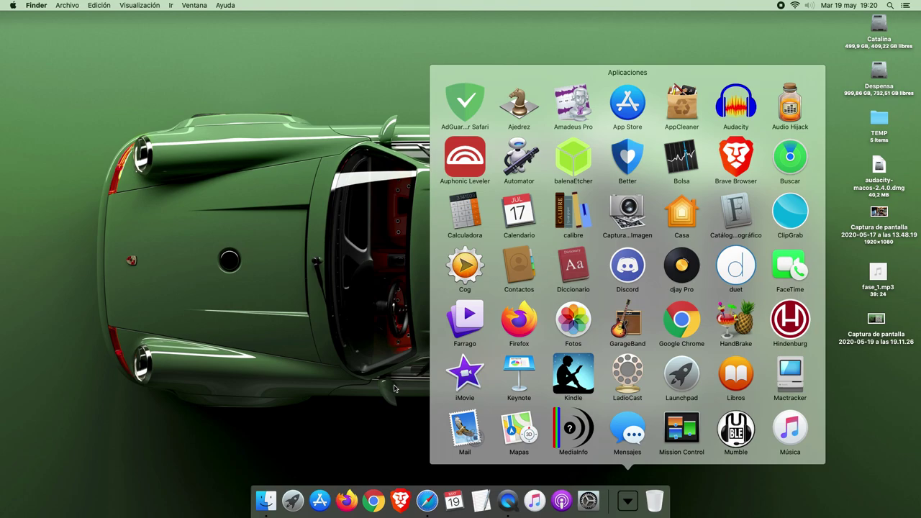
click(341, 390)
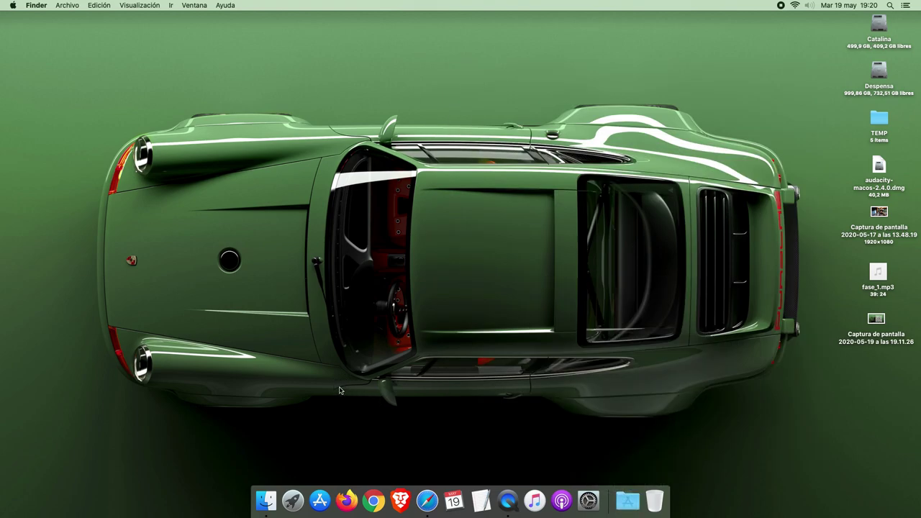